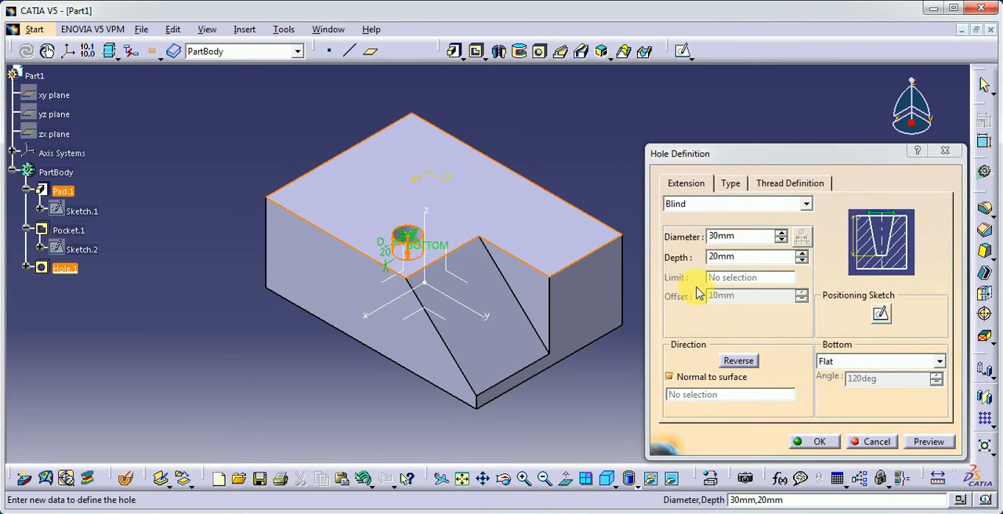
# Set the new hole's type to Tapered.
pyautogui.click(731, 183)
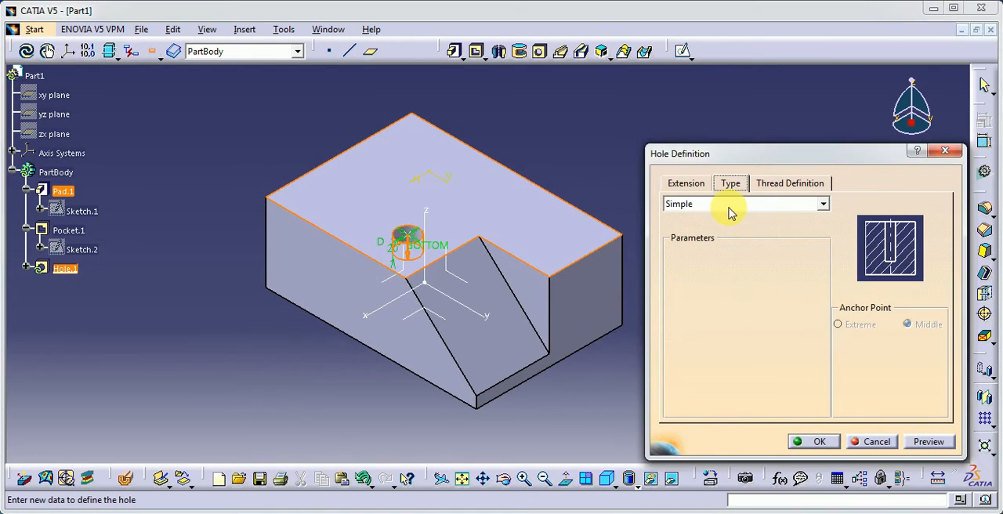
pyautogui.click(729, 205)
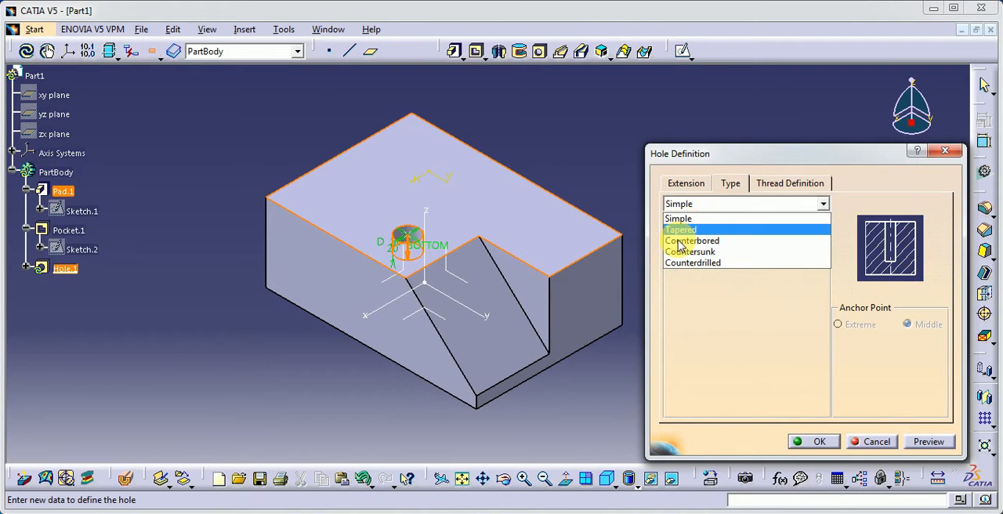
pyautogui.moveTo(399, 289); pyautogui.dragTo(380, 149, button='middle')
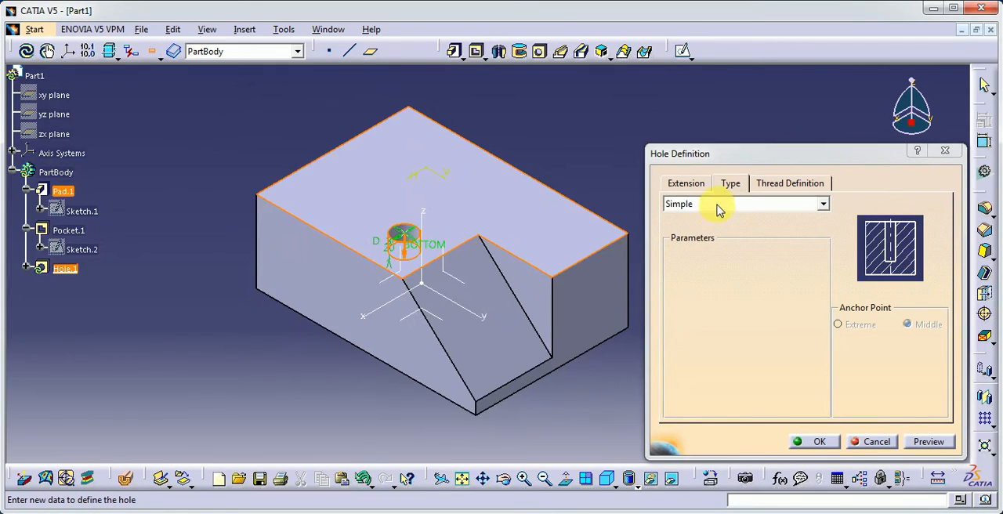
pyautogui.click(719, 209)
pyautogui.click(705, 230)
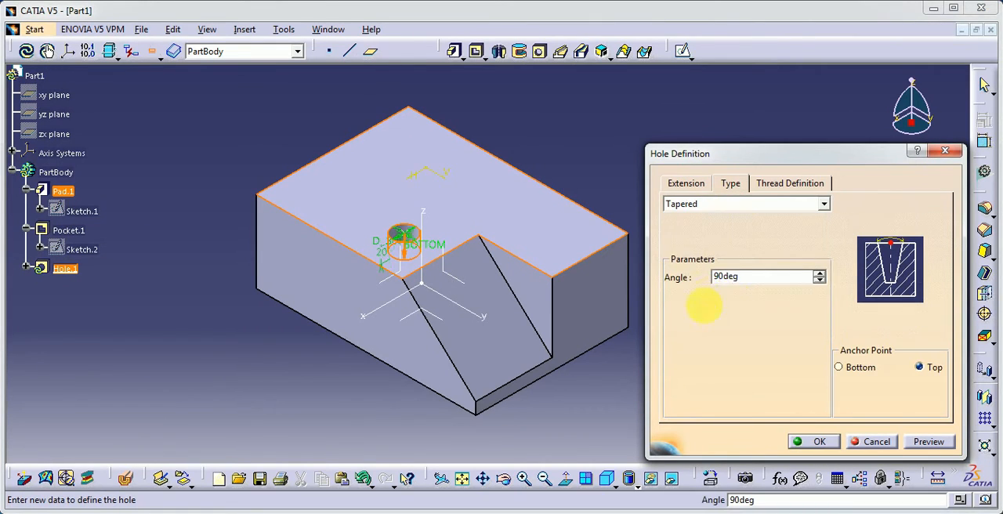
# Set the tapered hole's diameter to 40 mm and preview it on the block.
pyautogui.click(686, 184)
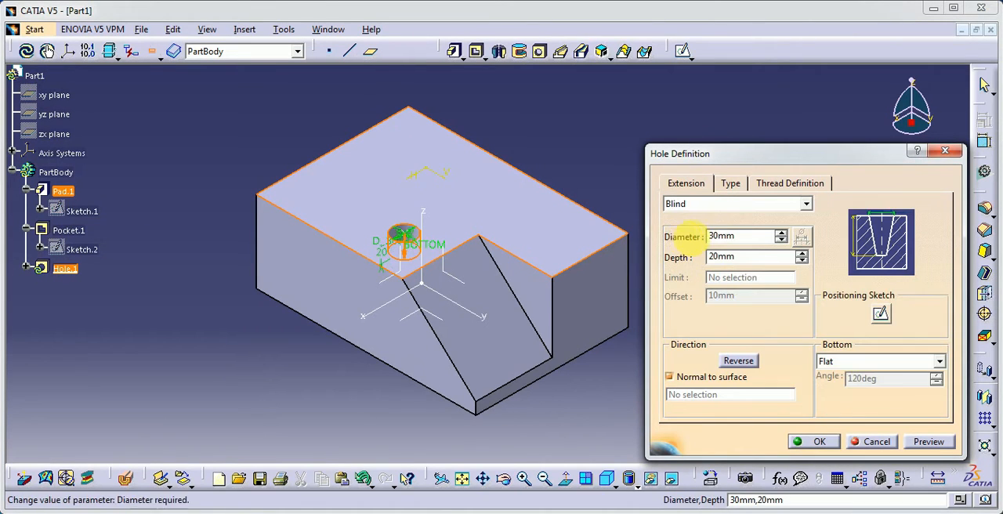
pyautogui.doubleClick(728, 236)
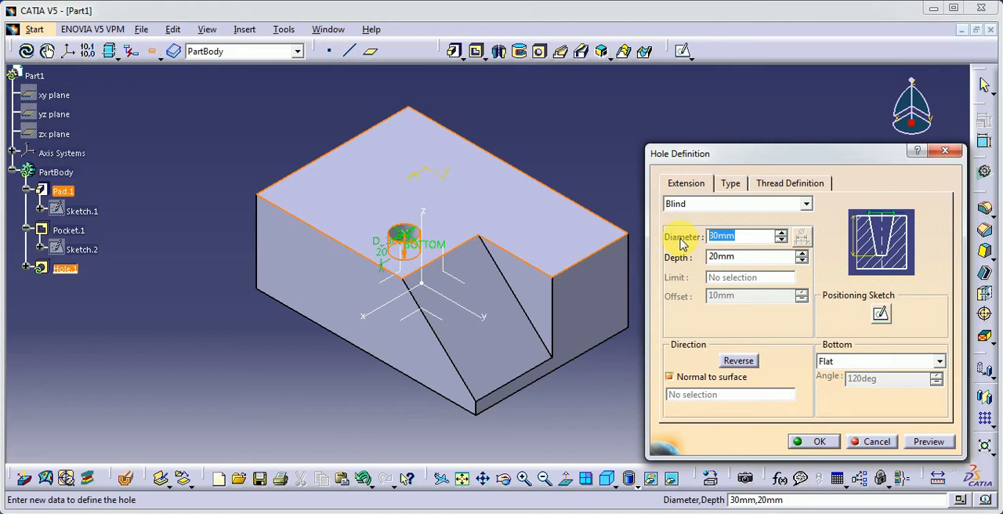
pyautogui.click(929, 442)
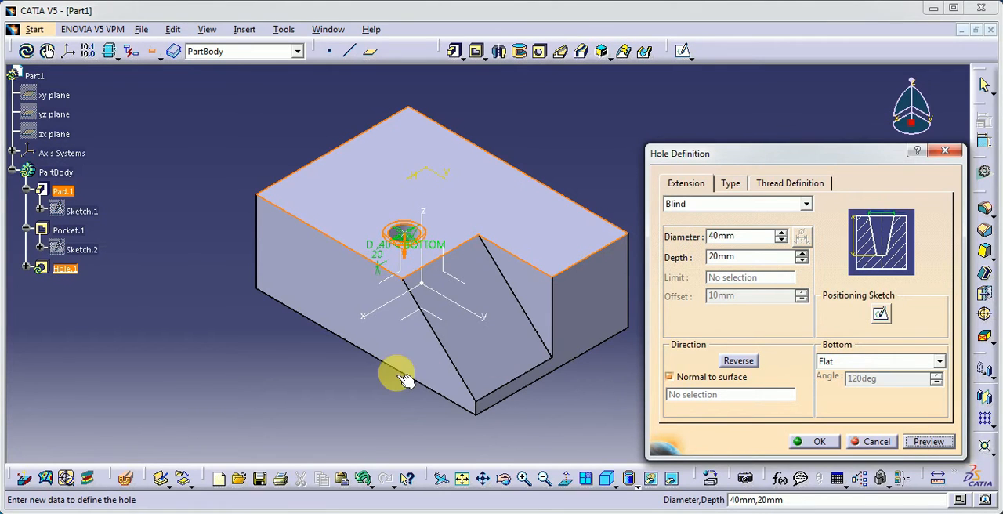
pyautogui.moveTo(399, 376)
pyautogui.keyDown('ctrl'); pyautogui.mouseDown(button='middle')
pyautogui.moveTo(398, 328)
pyautogui.moveTo(283, 345)
pyautogui.moveTo(261, 369)
pyautogui.moveTo(284, 336)
pyautogui.mouseUp(button='middle'); pyautogui.keyUp('ctrl')
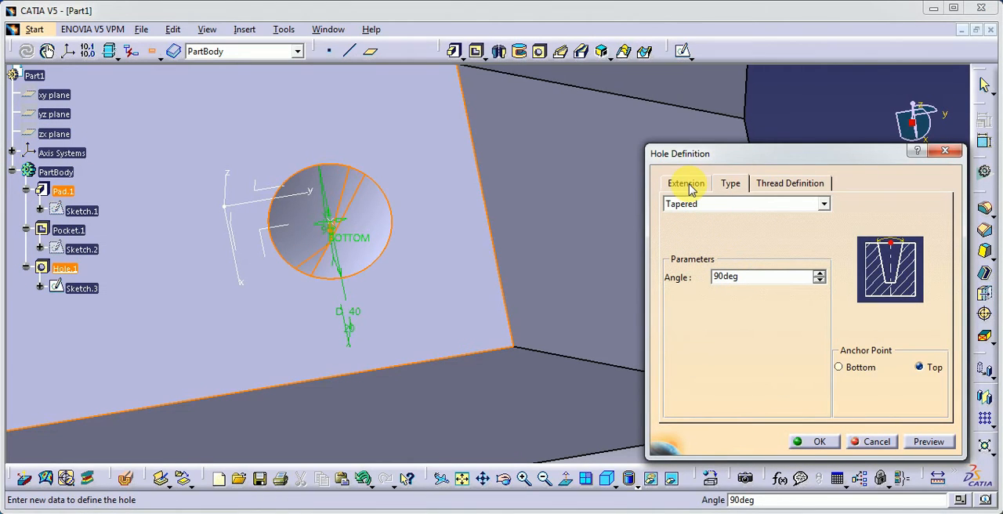
# Set the tapered hole's anchor point to Bottom and preview the hole.
pyautogui.click(839, 369)
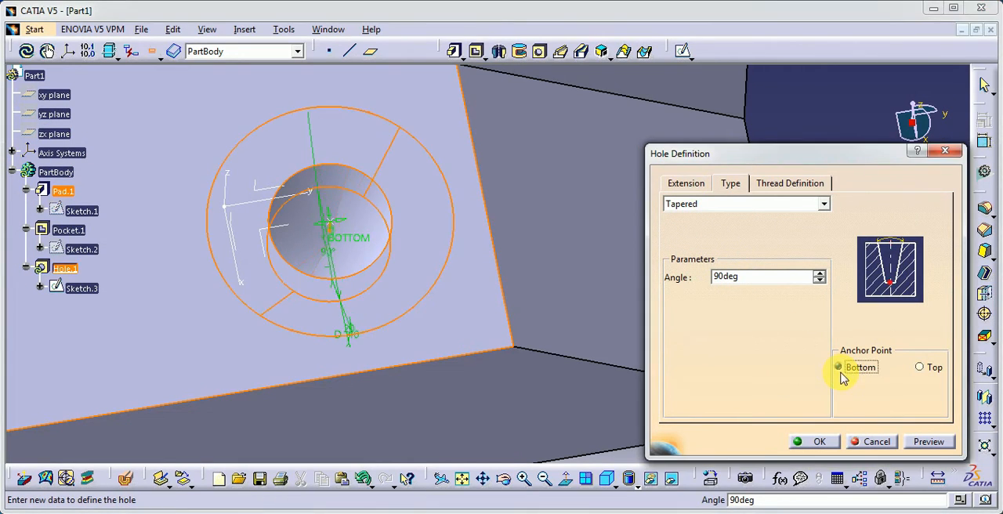
pyautogui.click(931, 442)
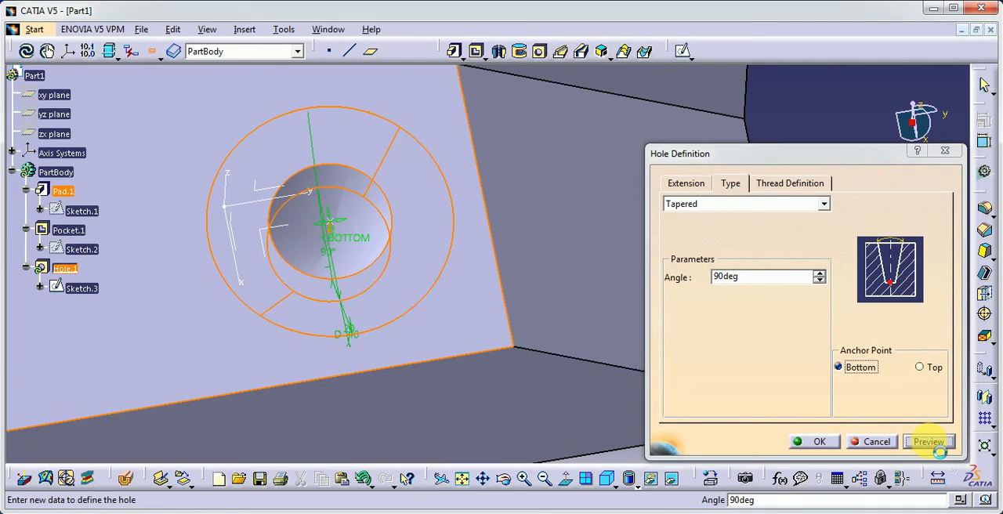
pyautogui.moveTo(332, 359); pyautogui.dragTo(316, 316, button='middle')
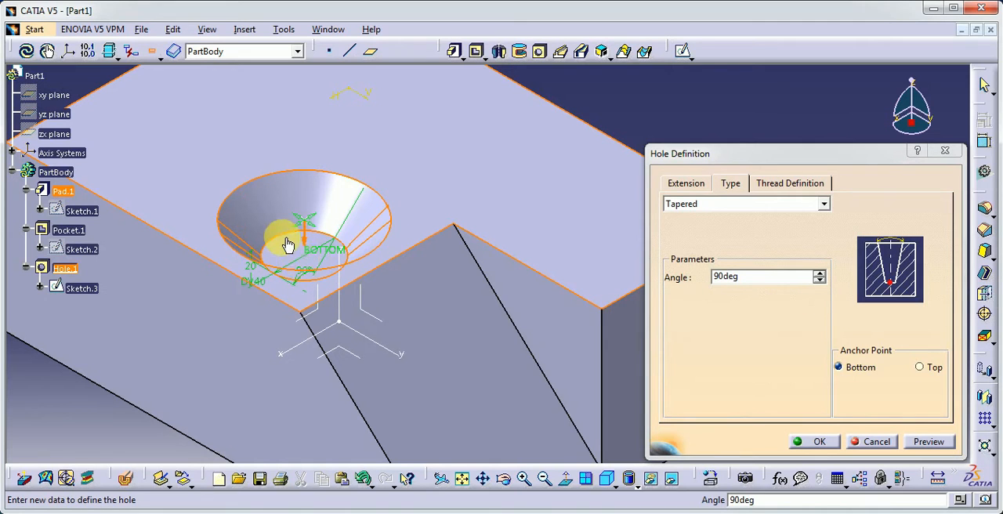
# Try the Top anchor point with a preview, and return the tapered hole's anchor to Bottom.
pyautogui.click(919, 366)
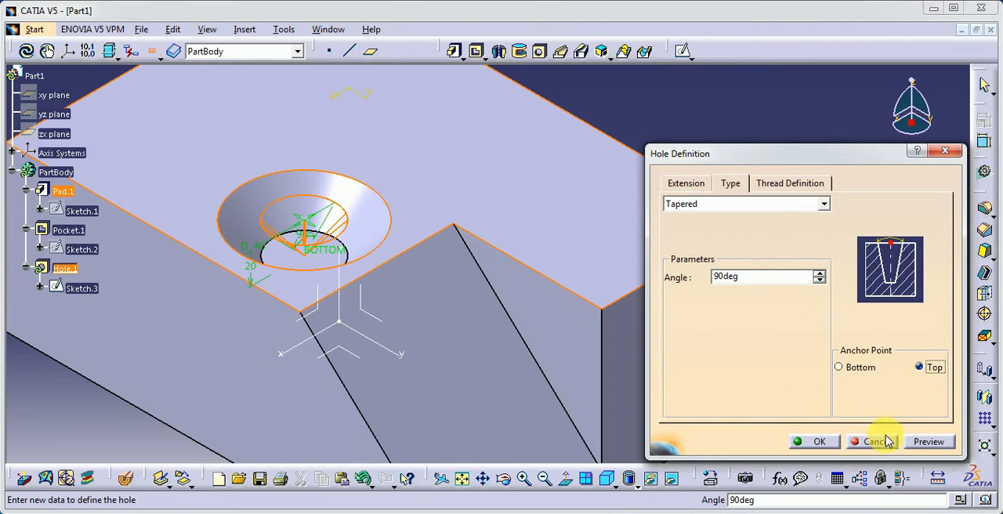
pyautogui.click(929, 442)
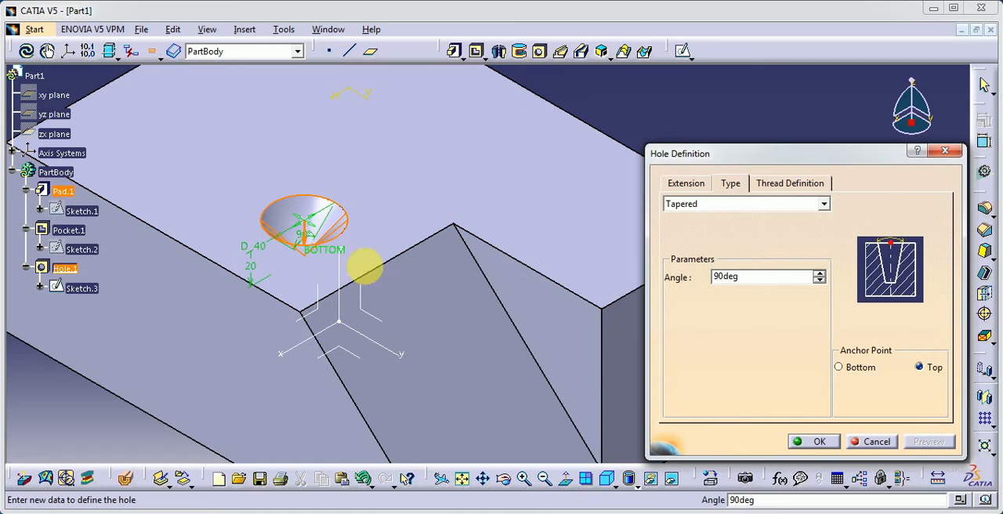
pyautogui.click(840, 368)
# Set the tapered hole's depth to 30 mm and preview the hole.
pyautogui.click(686, 182)
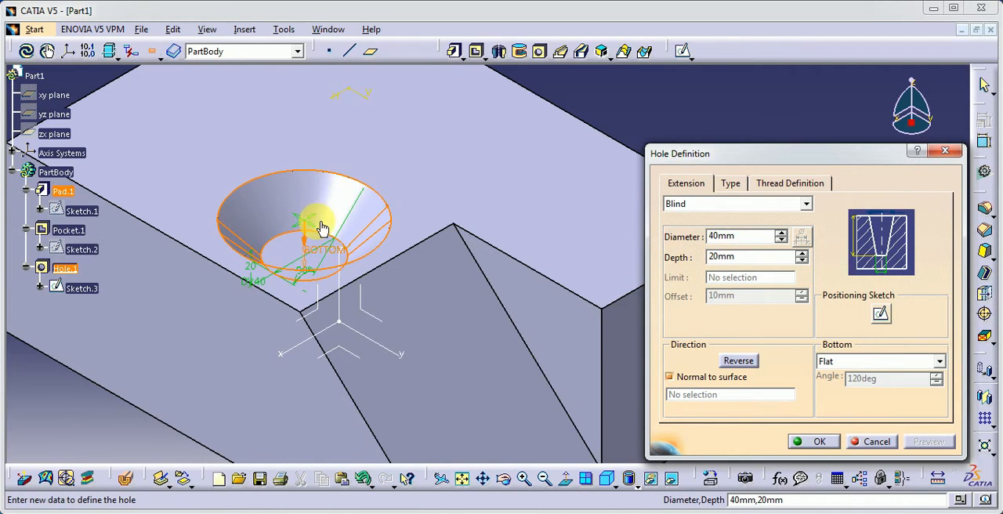
pyautogui.moveTo(739, 258); pyautogui.dragTo(695, 269)
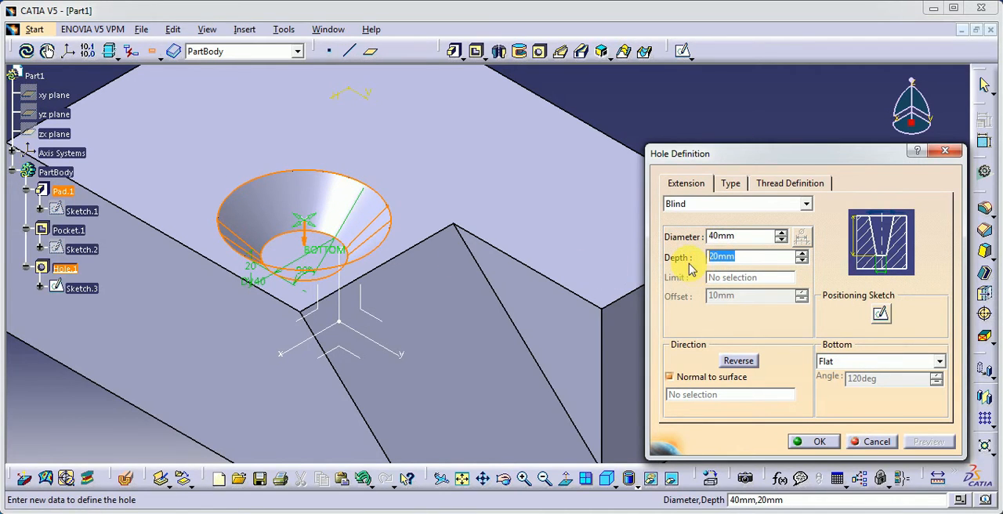
pyautogui.click(923, 444)
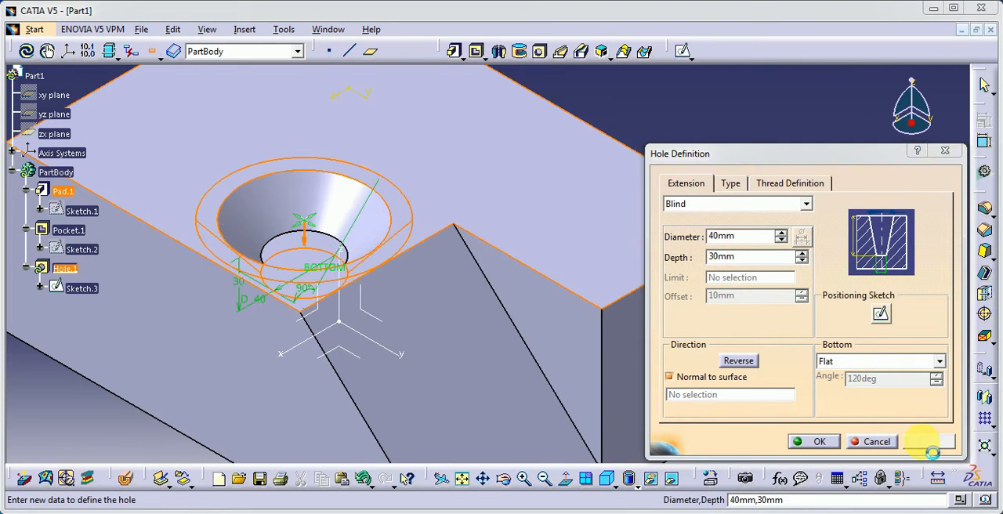
pyautogui.moveTo(315, 247); pyautogui.dragTo(430, 389, button='middle')
pyautogui.moveTo(386, 352); pyautogui.dragTo(408, 302, button='middle')
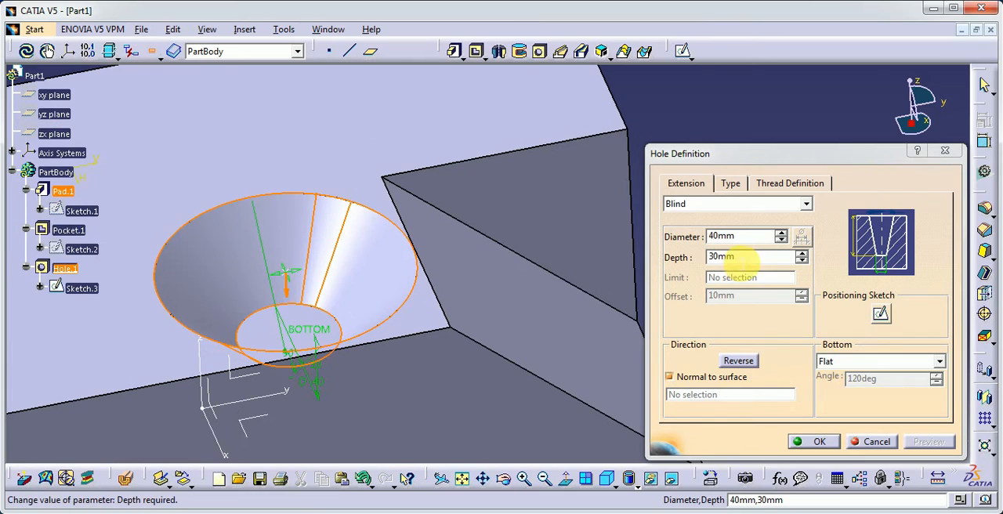
# Set the tapered hole's depth to 40 mm, preview it and accept the hole definition.
pyautogui.moveTo(738, 259); pyautogui.dragTo(682, 266)
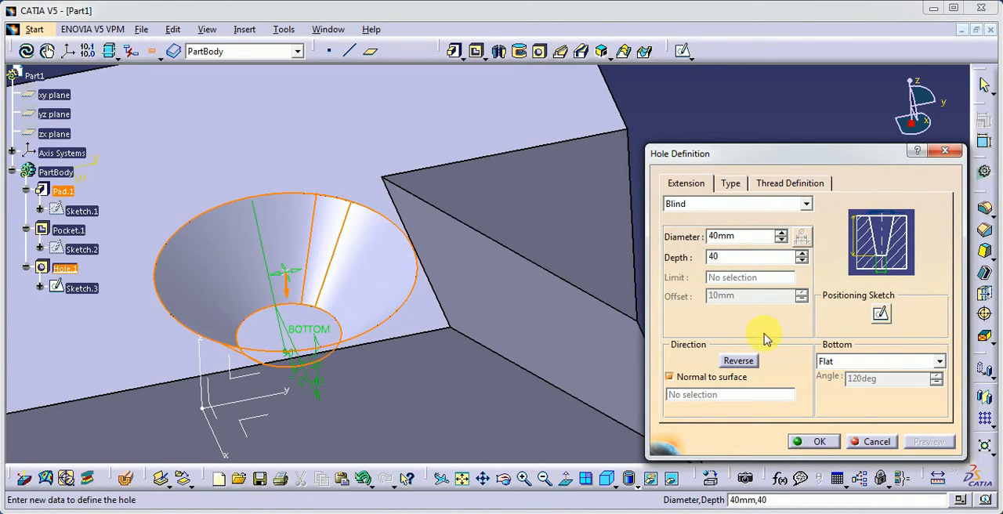
pyautogui.click(755, 237)
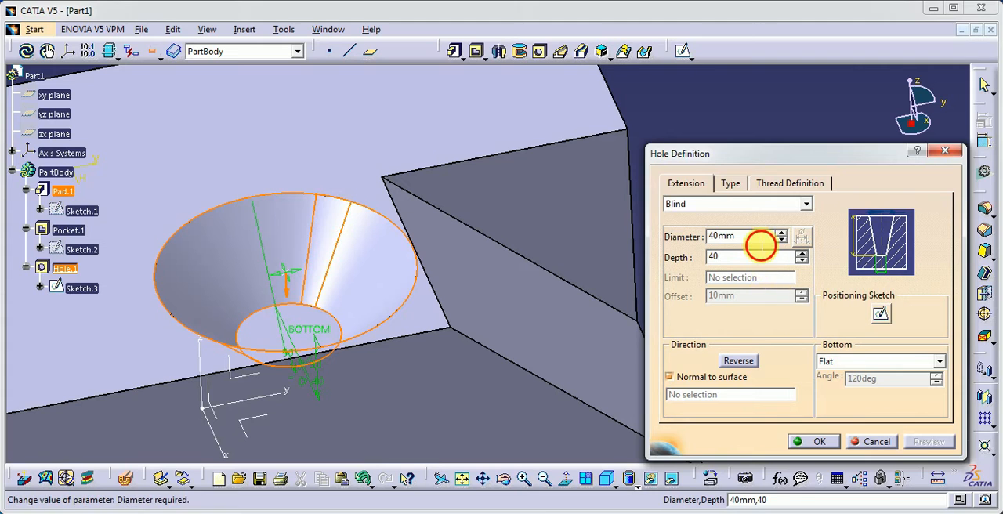
pyautogui.click(925, 441)
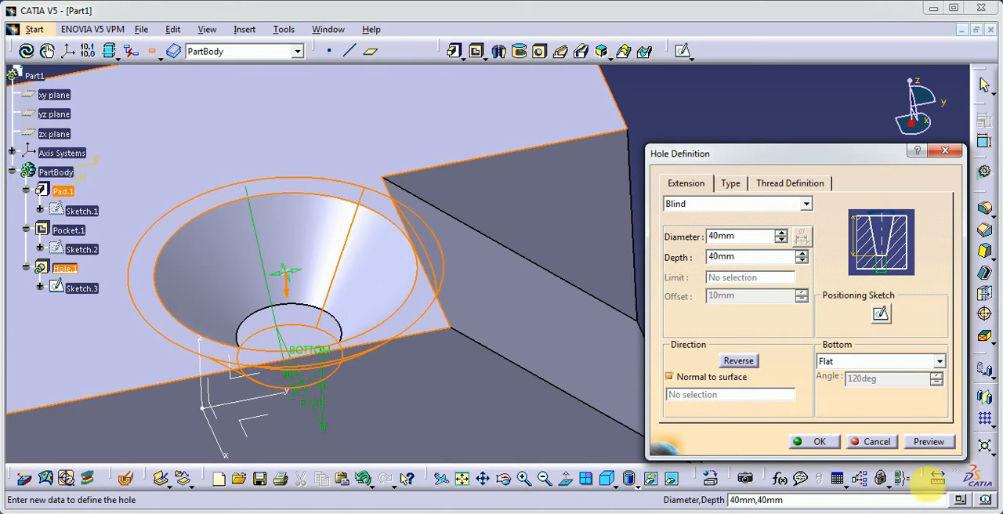
pyautogui.click(928, 441)
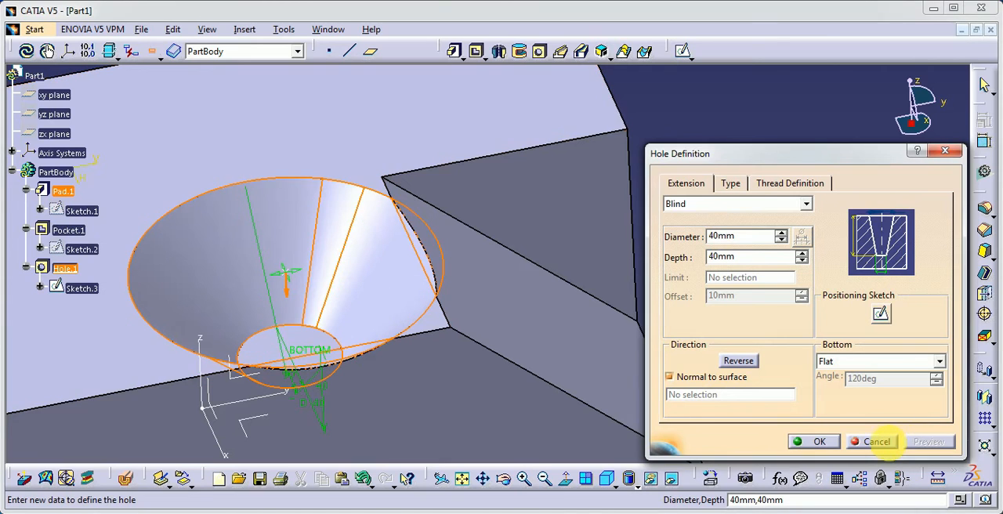
pyautogui.click(829, 443)
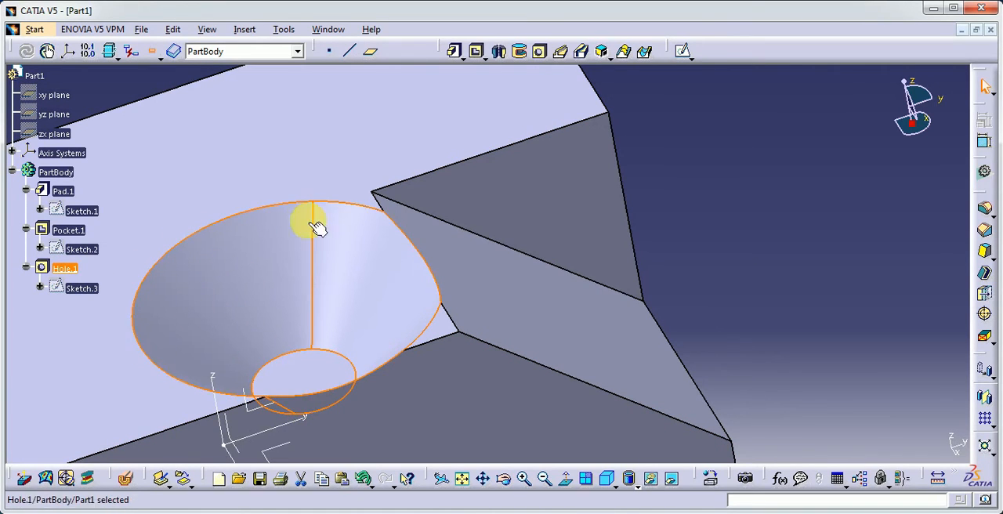
# Reopen the tapered hole's definition, set its taper angle to 60 degrees, and preview and accept the change.
pyautogui.doubleClick(66, 268)
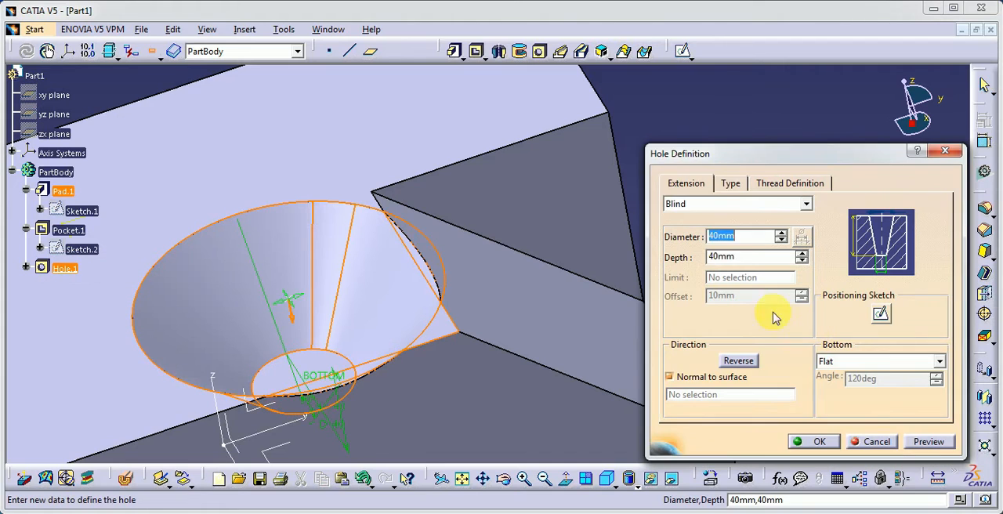
pyautogui.click(728, 185)
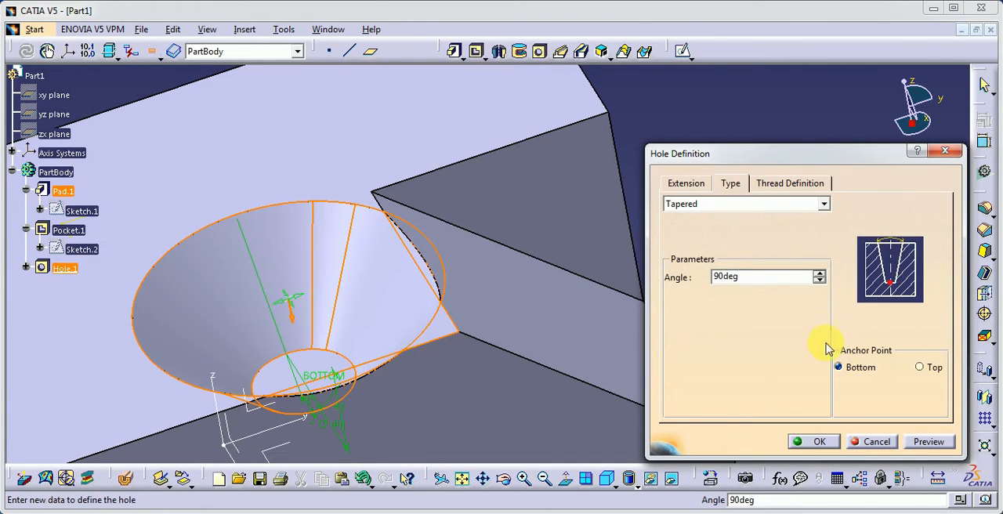
pyautogui.click(710, 281)
pyautogui.moveTo(739, 280); pyautogui.dragTo(681, 283)
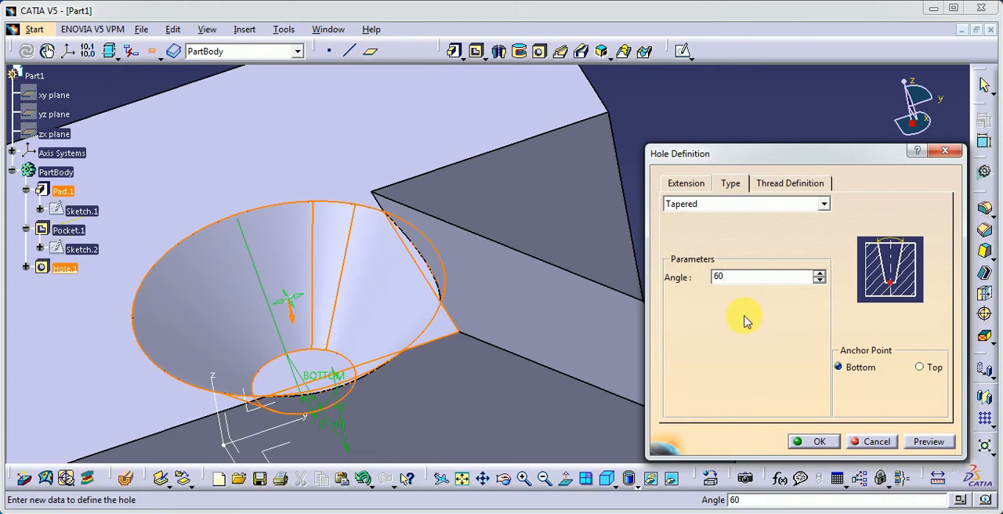
pyautogui.click(928, 443)
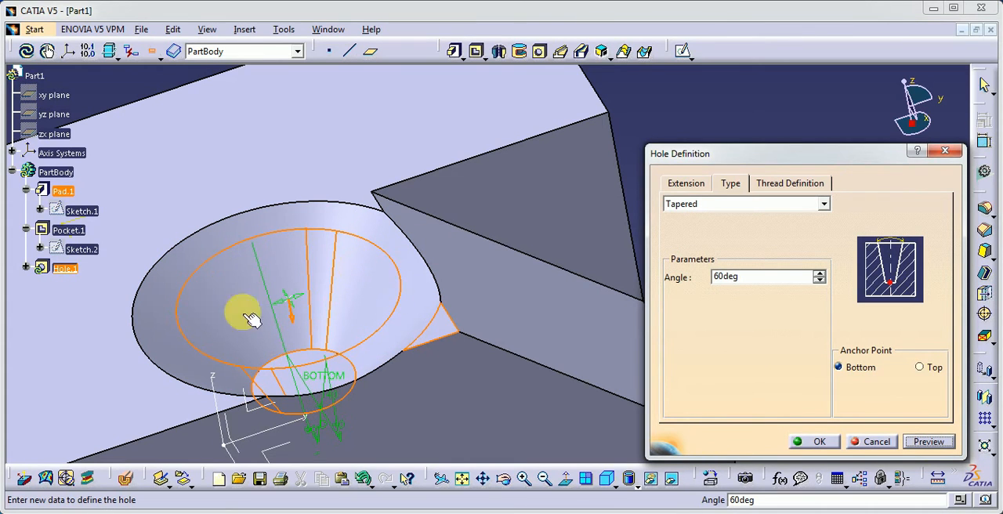
pyautogui.click(872, 442)
# Edit the tapered hole to change its type to Counterbored, with the anchor point at Extreme.
pyautogui.moveTo(463, 352); pyautogui.dragTo(501, 269, button='middle')
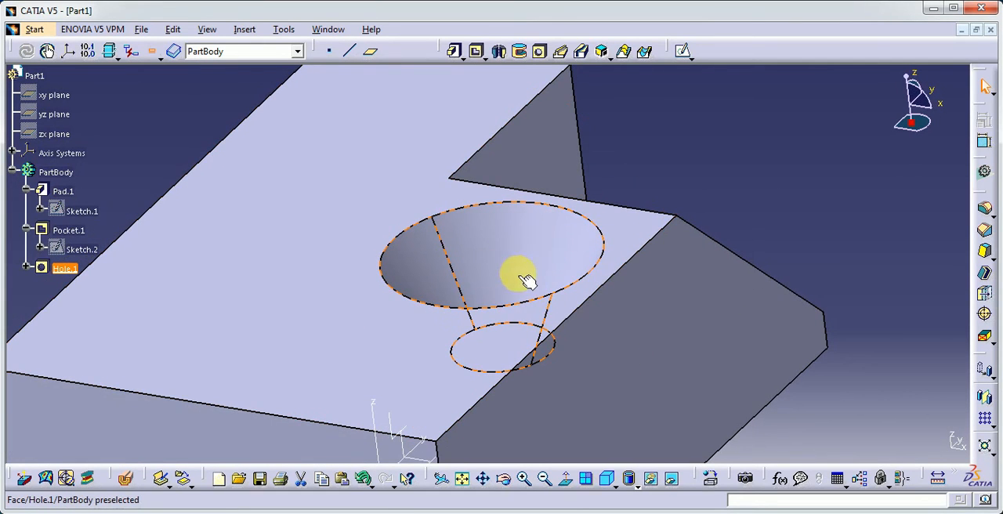
pyautogui.click(607, 478)
pyautogui.moveTo(267, 147); pyautogui.dragTo(402, 289, button='middle')
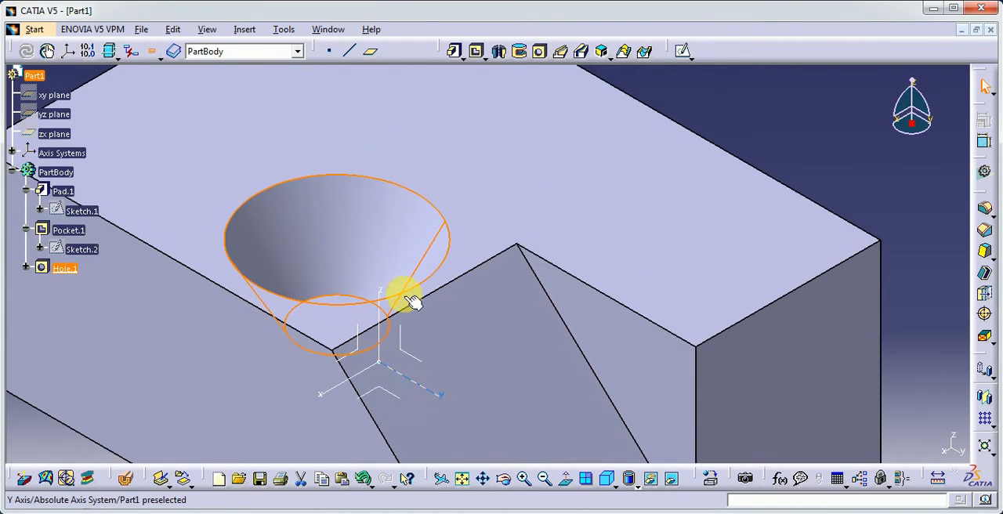
pyautogui.doubleClick(345, 261)
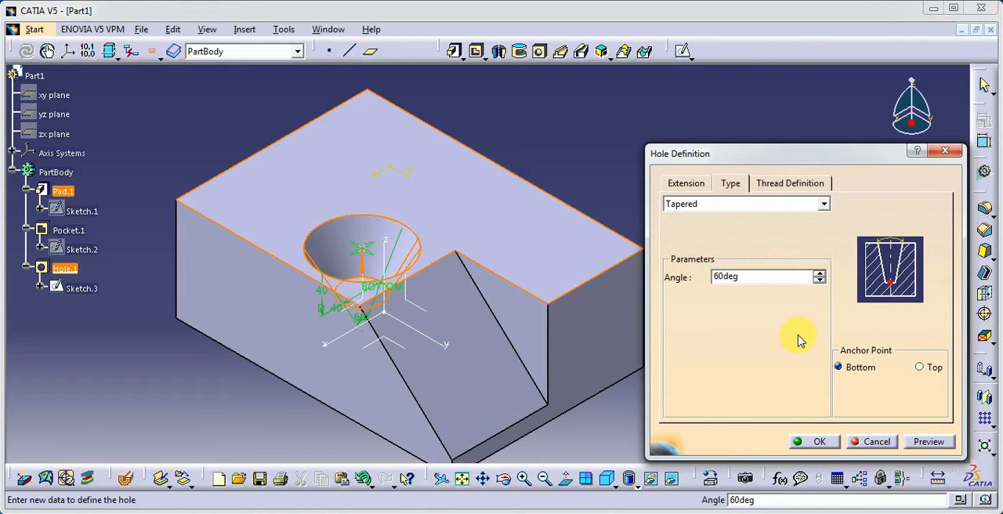
pyautogui.click(737, 210)
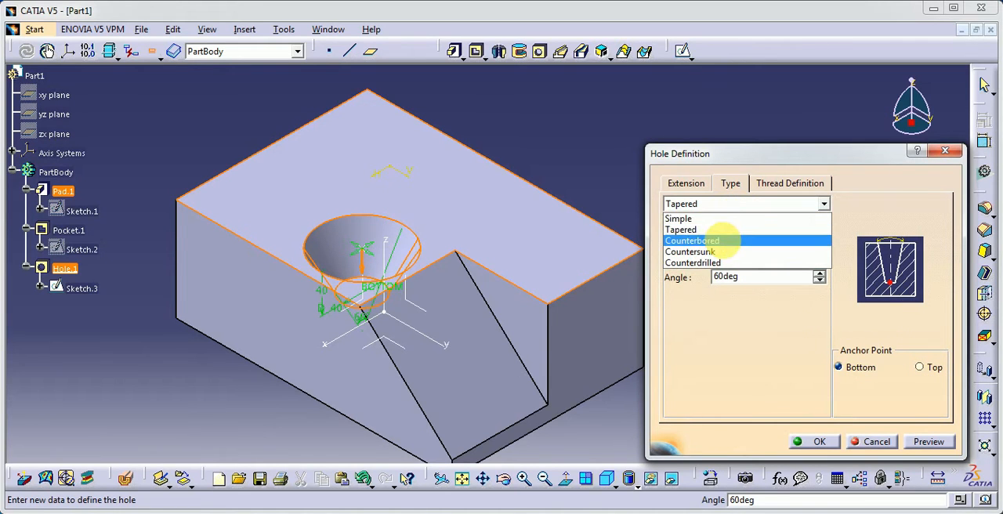
pyautogui.click(733, 237)
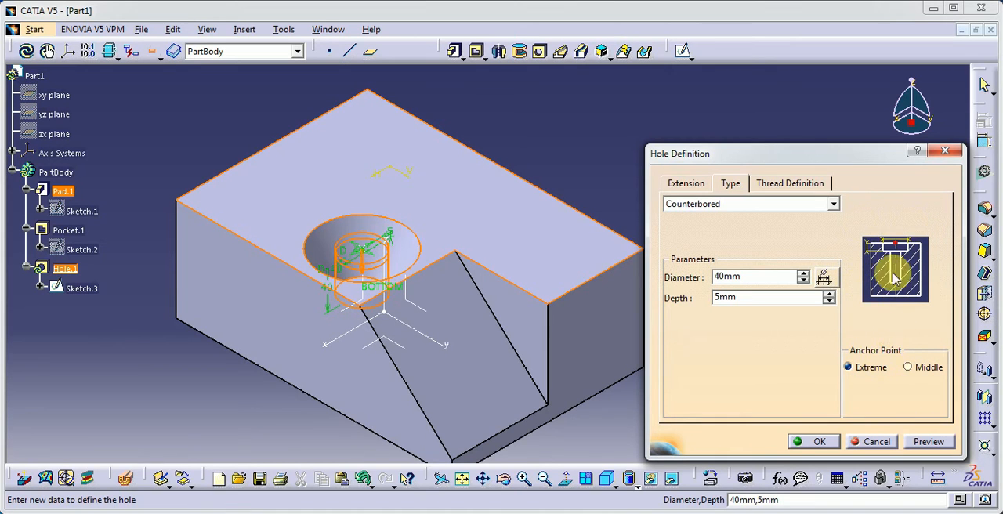
pyautogui.click(910, 368)
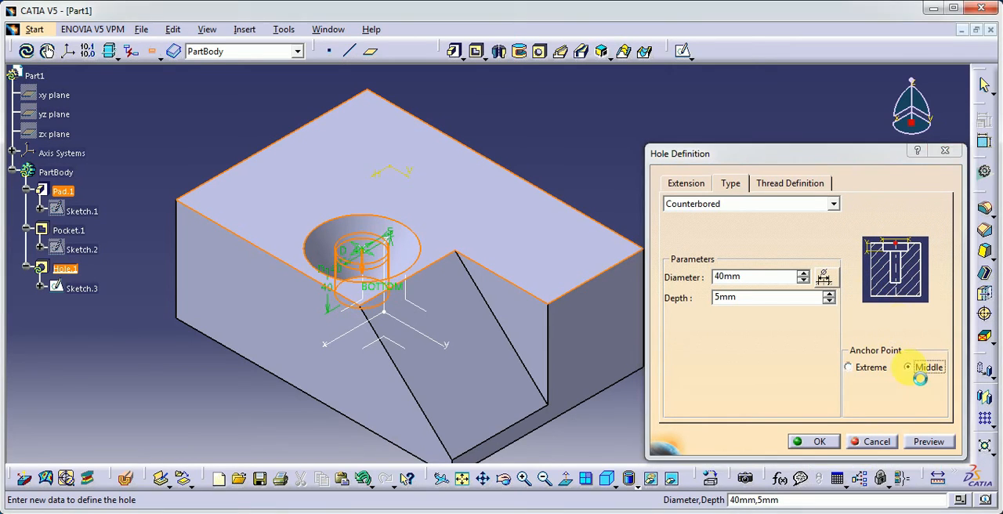
pyautogui.click(863, 371)
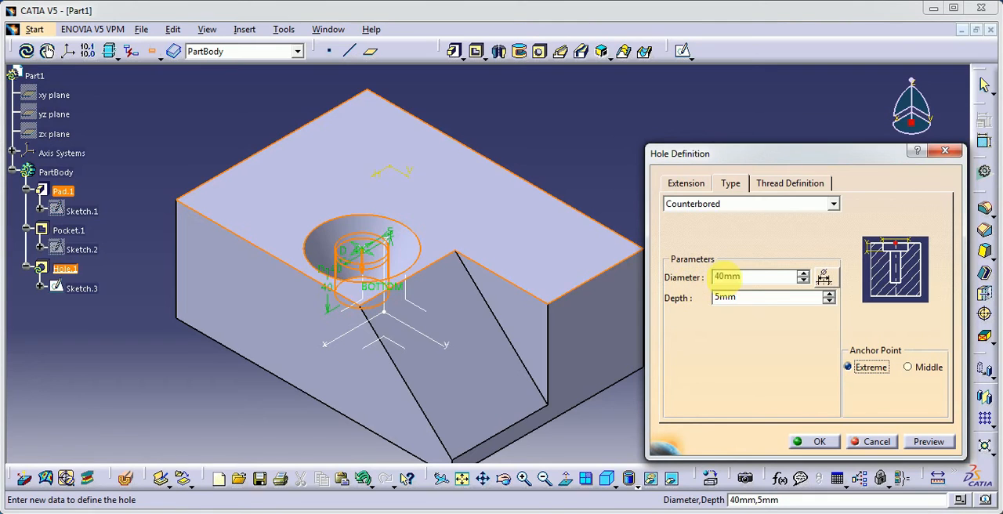
# Set the diameter of the counterbored hole's main bore to 20 mm.
pyautogui.click(686, 185)
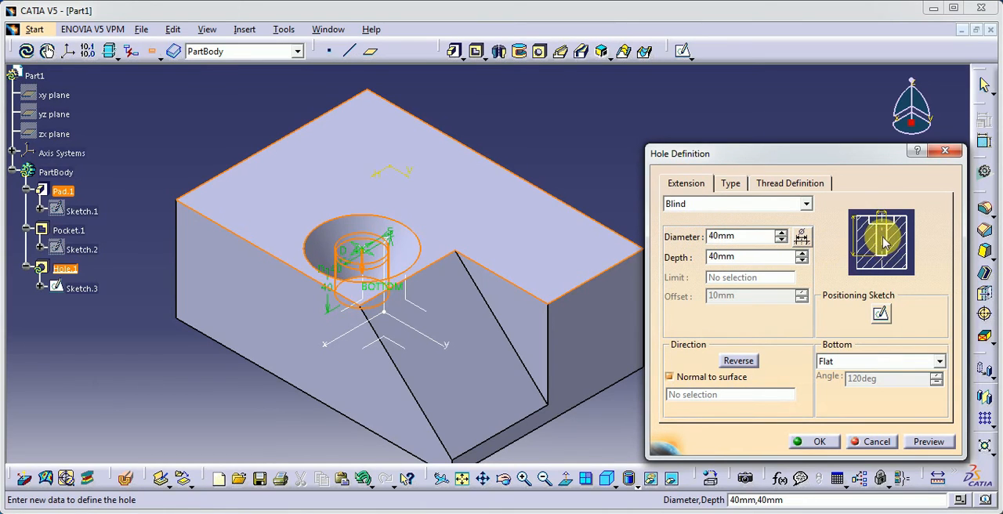
pyautogui.click(721, 236)
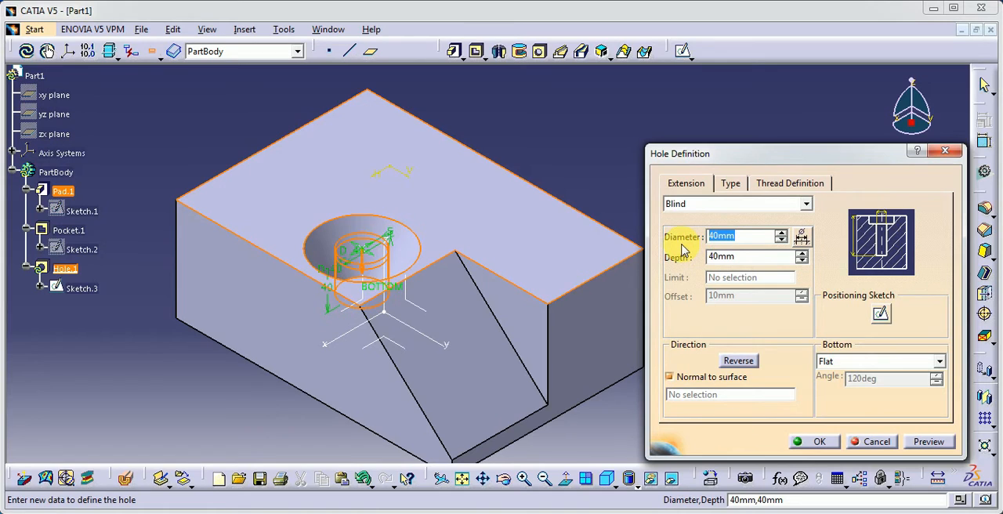
pyautogui.click(760, 263)
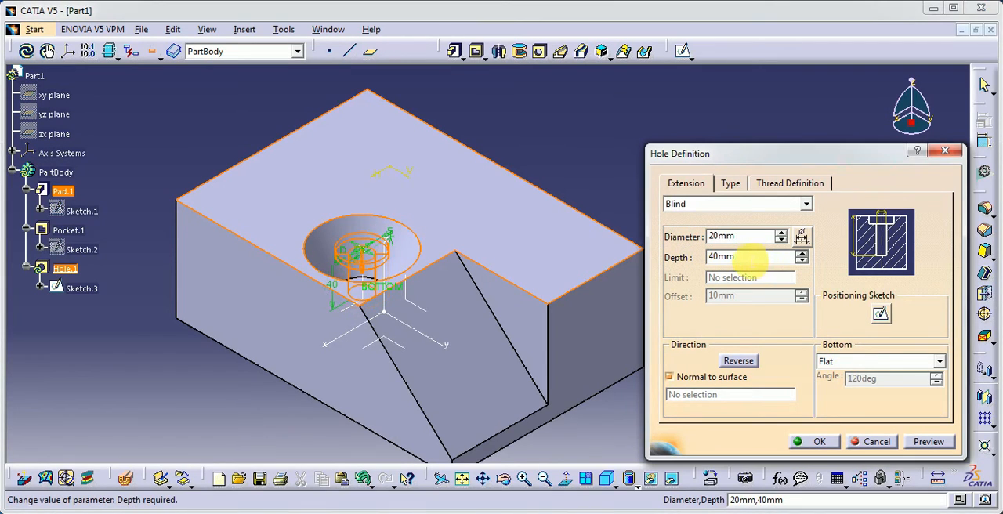
# Set the counterbored hole's main bore to 35 mm diameter and 60 mm depth, preview it and accept the definition.
pyautogui.press('Return')
pyautogui.click(737, 236)
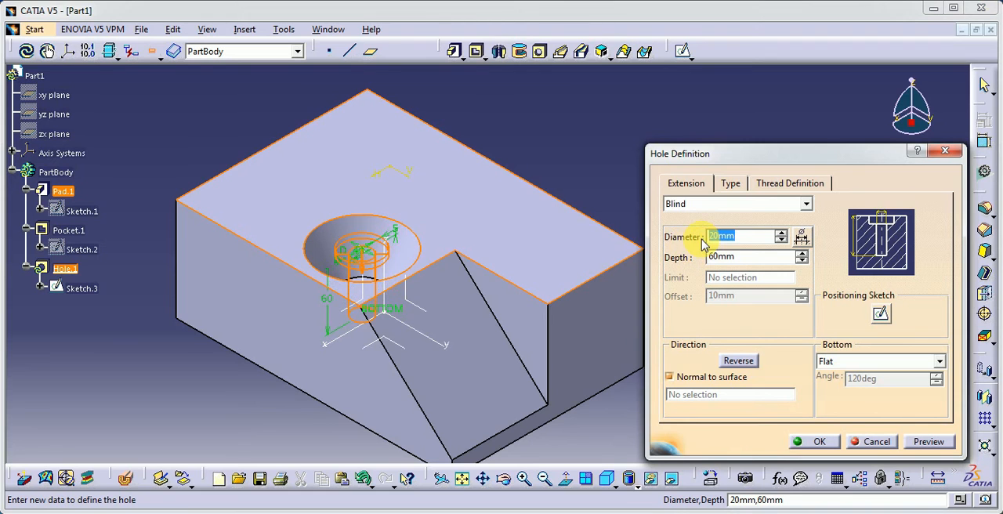
pyautogui.click(915, 439)
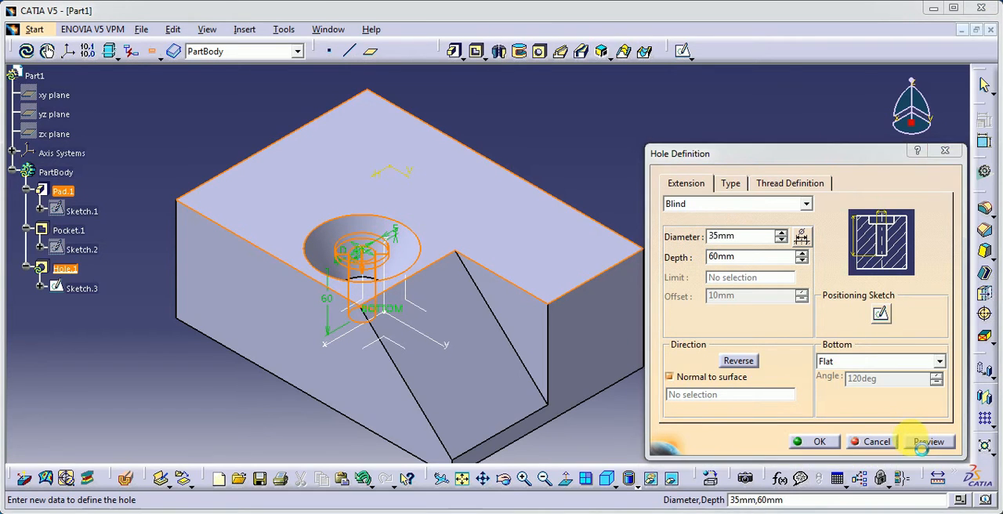
pyautogui.click(817, 442)
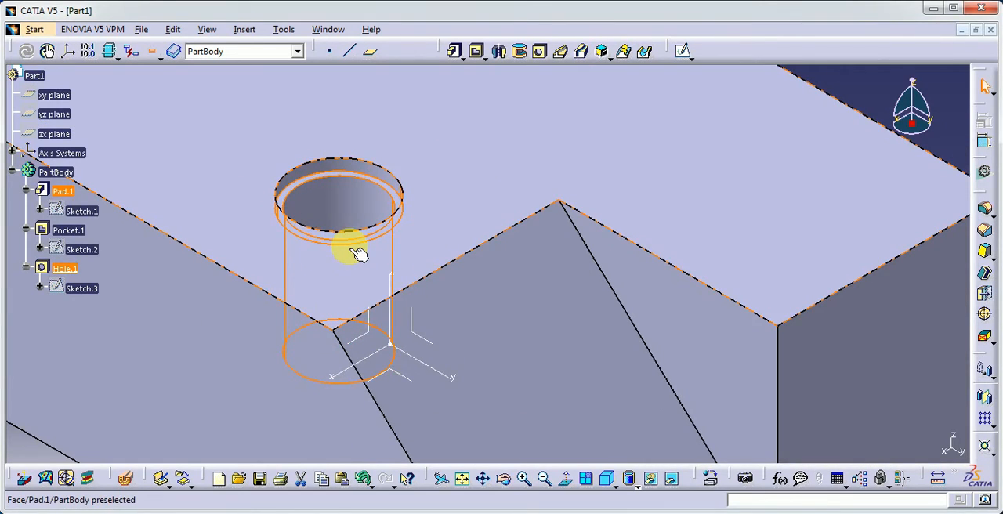
# Reopen the hole's definition, set the counterbore to 60 mm diameter and 15 mm depth, and accept it.
pyautogui.doubleClick(66, 269)
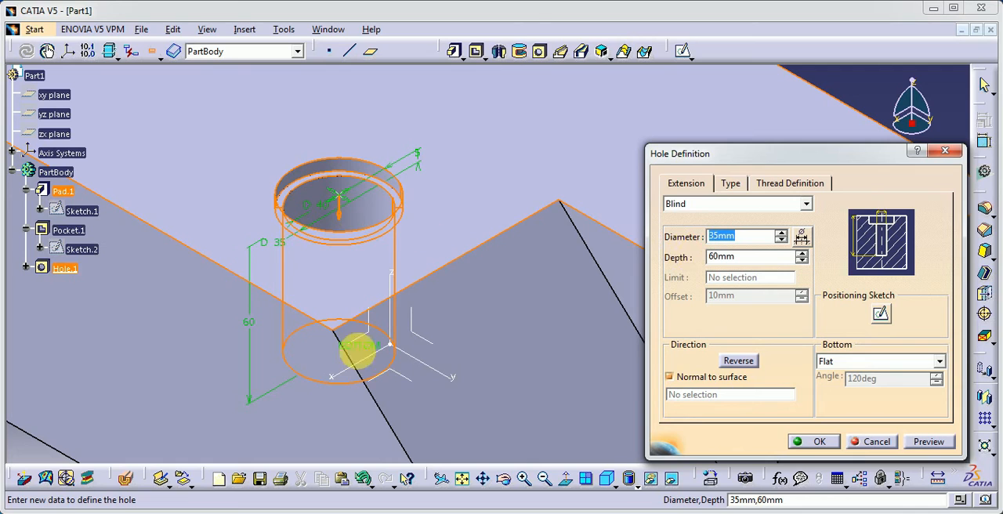
pyautogui.click(728, 185)
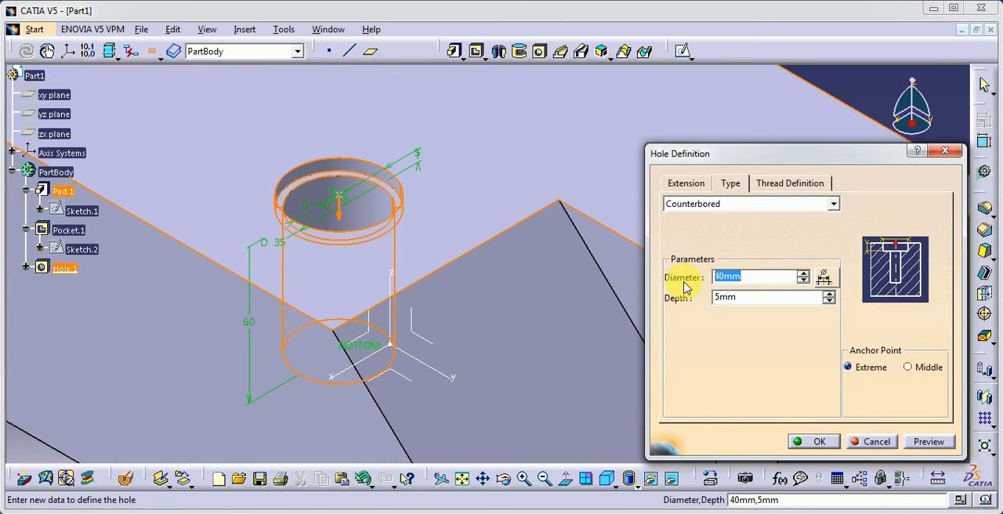
pyautogui.write('60')
pyautogui.click(929, 441)
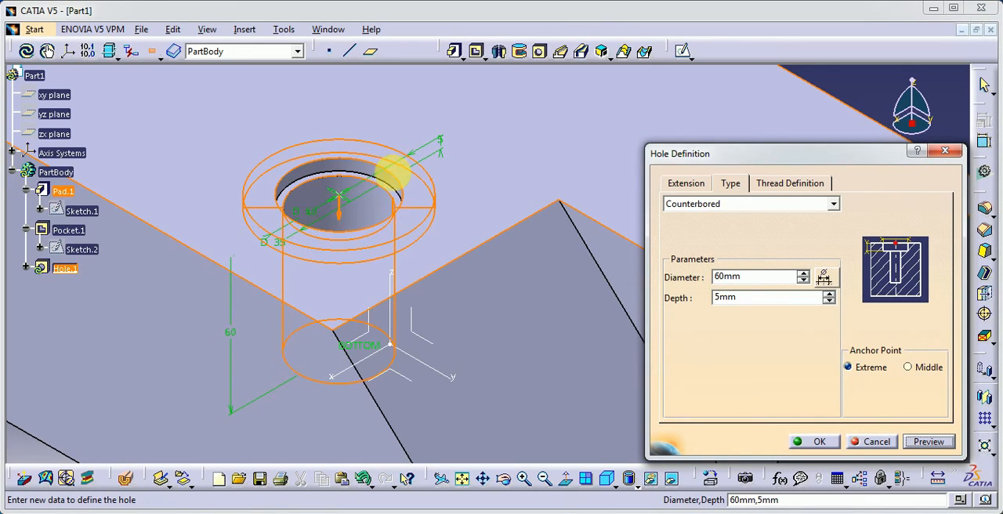
pyautogui.doubleClick(740, 307)
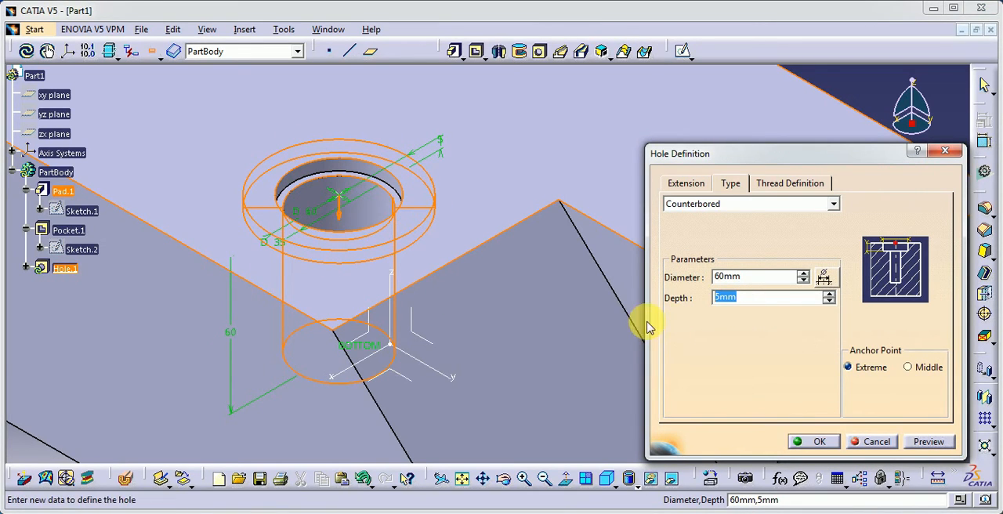
pyautogui.click(833, 446)
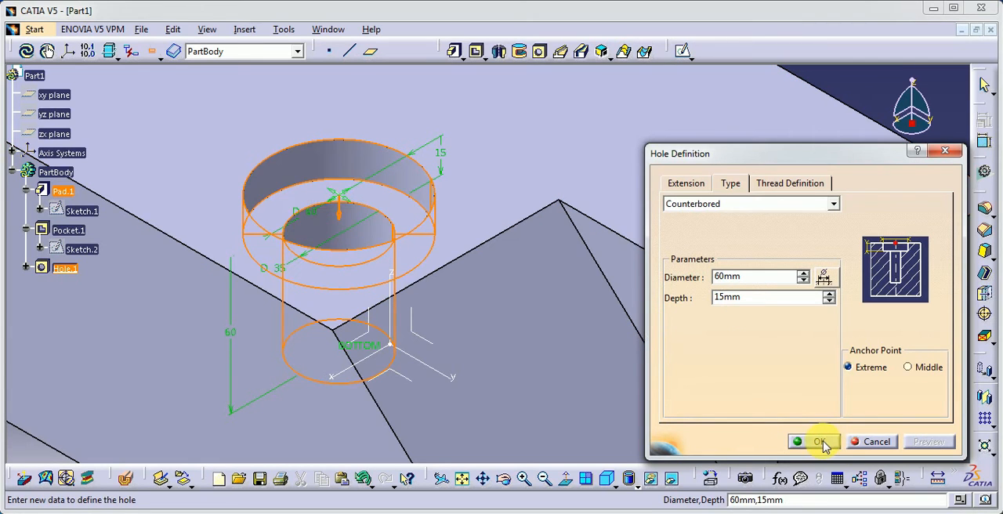
# Reopen the hole's definition, try the V-Bottom end shape and set the bottom back to Flat.
pyautogui.moveTo(367, 307)
pyautogui.mouseDown(button='middle')
pyautogui.moveTo(530, 400)
pyautogui.moveTo(587, 376)
pyautogui.moveTo(577, 347)
pyautogui.moveTo(376, 309)
pyautogui.mouseUp(button='middle')
pyautogui.click(65, 269)
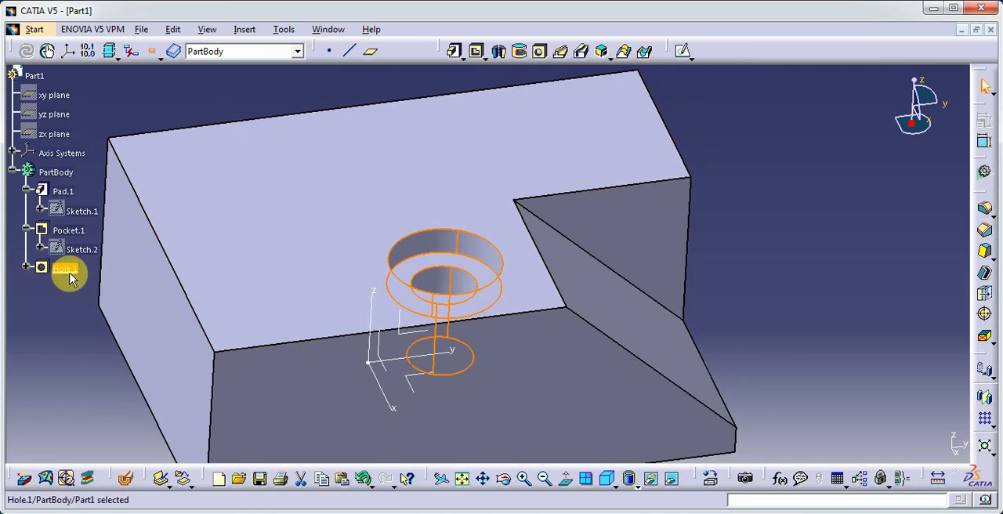
pyautogui.doubleClick(68, 273)
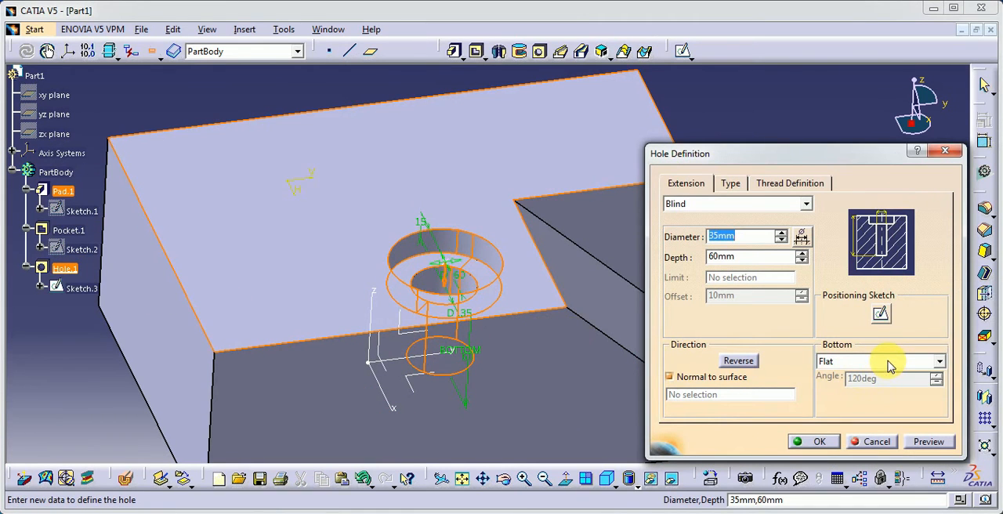
pyautogui.click(889, 366)
pyautogui.click(871, 385)
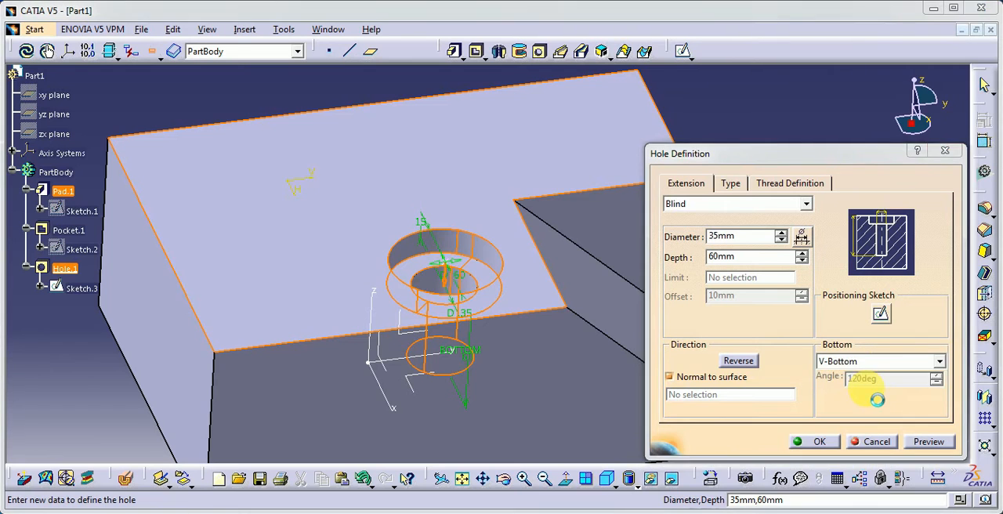
pyautogui.moveTo(549, 369); pyautogui.dragTo(489, 358, button='middle')
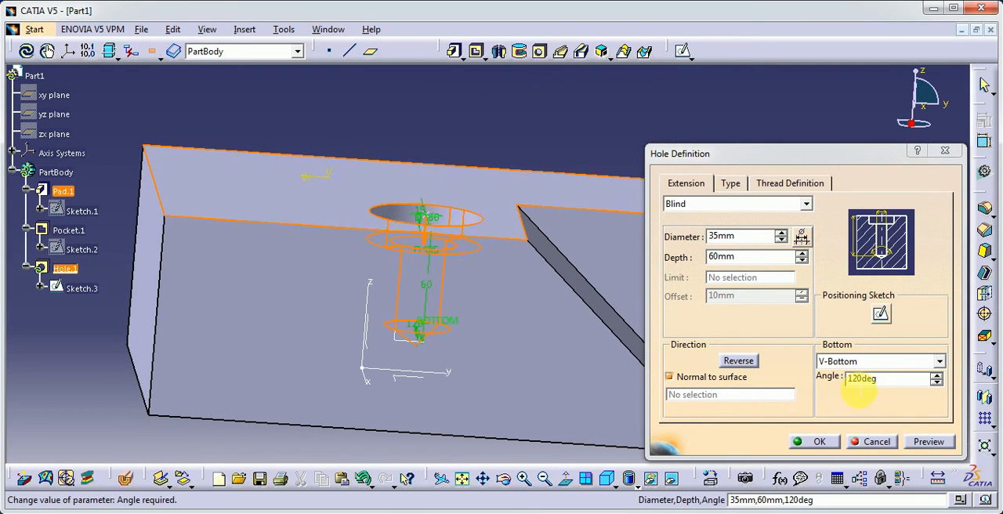
pyautogui.click(845, 361)
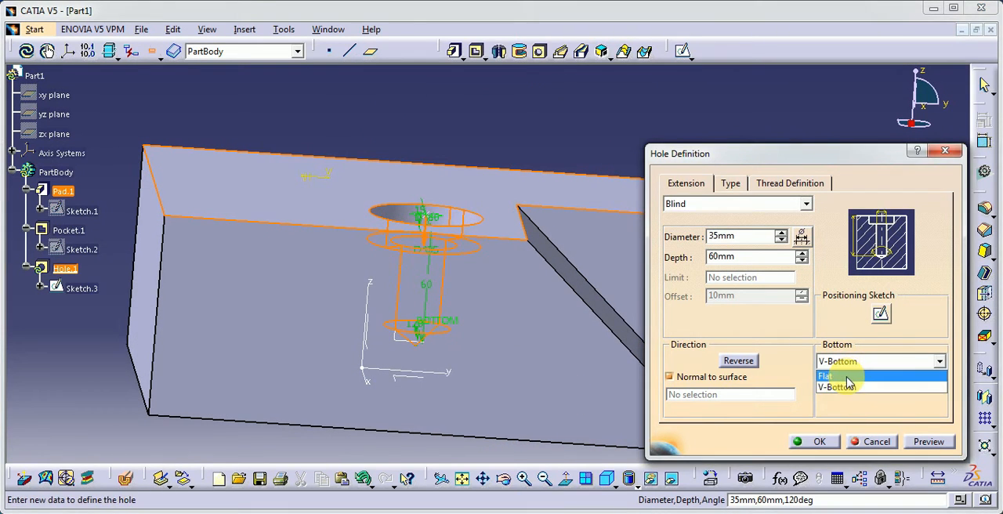
pyautogui.click(847, 377)
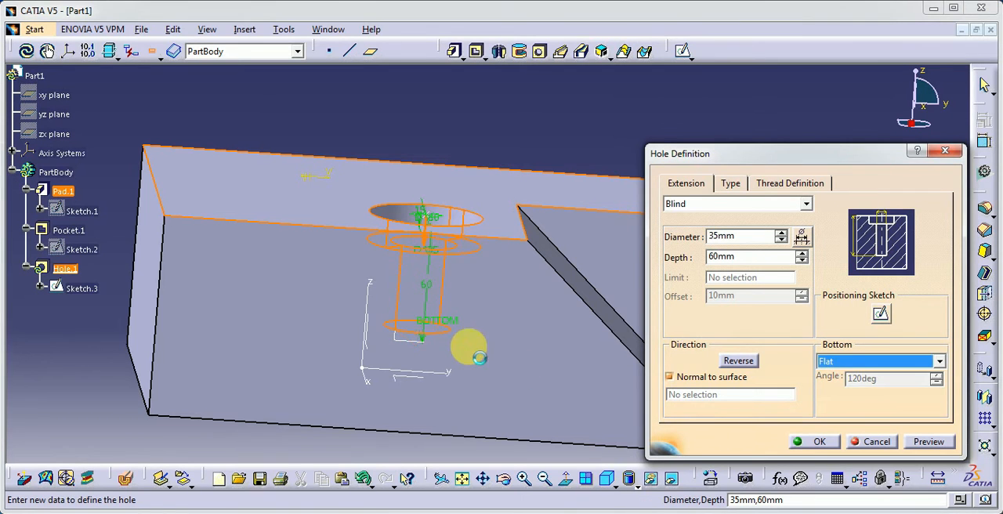
# Try to direct the hole along the pocket's sloped edge instead of normal to the surface.
pyautogui.moveTo(303, 325); pyautogui.dragTo(522, 356, button='middle')
pyautogui.moveTo(600, 404); pyautogui.dragTo(529, 389, button='middle')
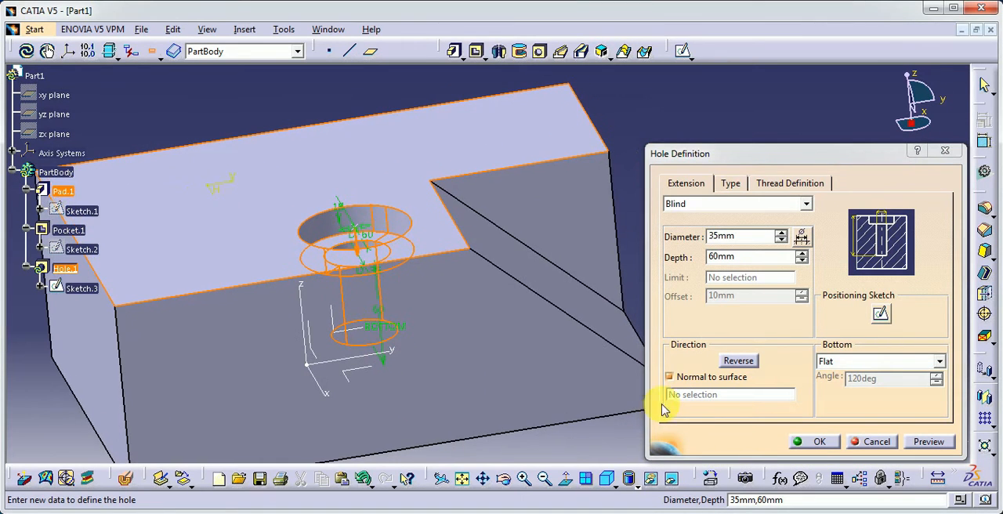
pyautogui.click(671, 380)
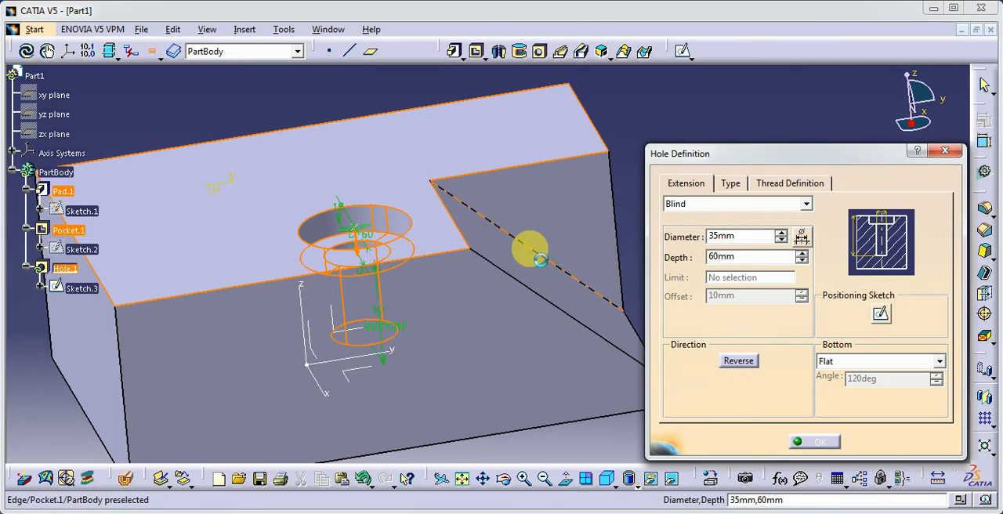
pyautogui.click(535, 253)
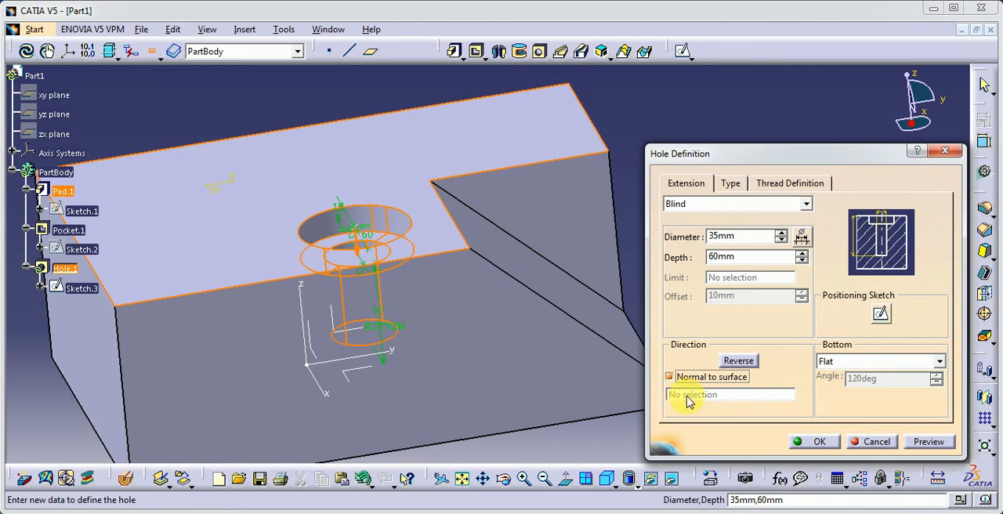
# Set the counterbored hole's anchor point to Middle, preview it and accept the definition.
pyautogui.click(731, 183)
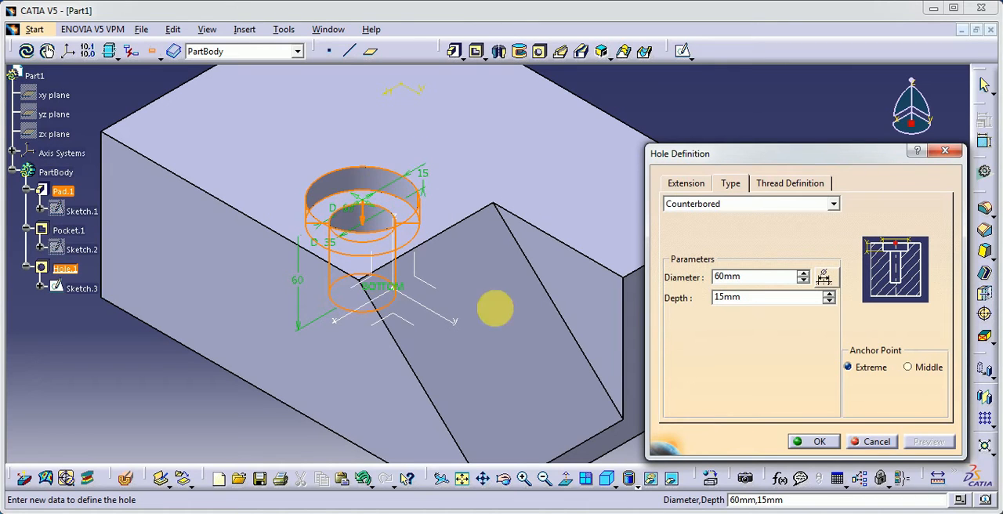
pyautogui.click(908, 369)
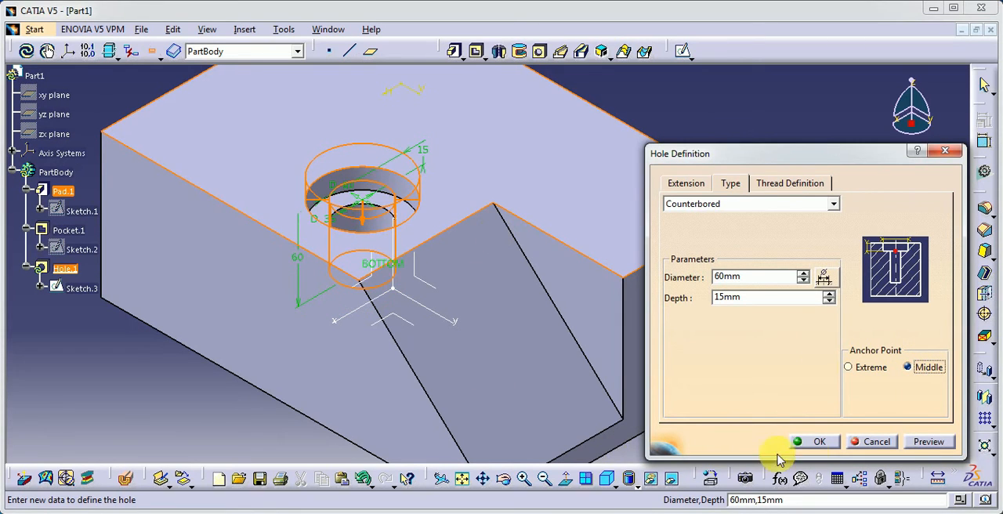
pyautogui.click(915, 443)
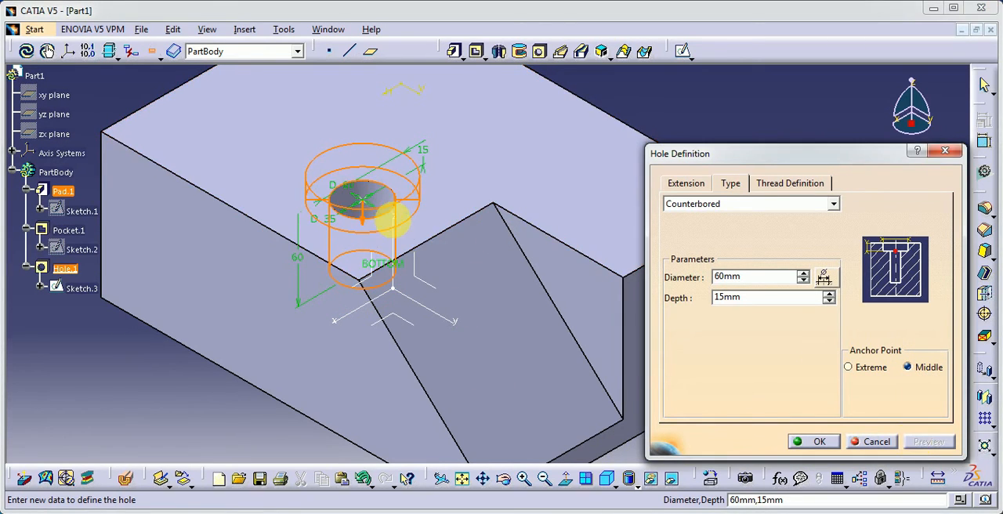
pyautogui.click(820, 443)
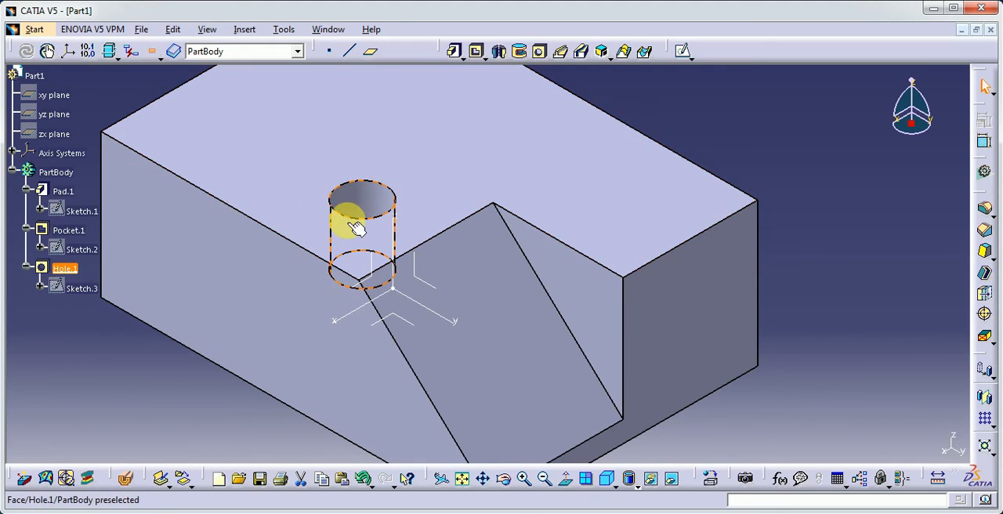
# Reopen the counterbored hole, set its anchor point back to Extreme, preview the change and accept it.
pyautogui.click(65, 268)
pyautogui.doubleClick(65, 268)
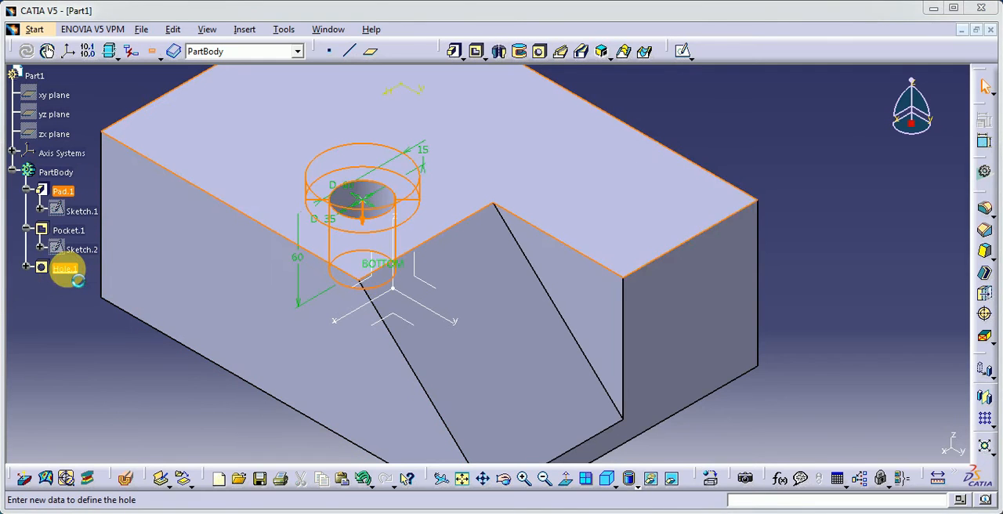
pyautogui.click(616, 484)
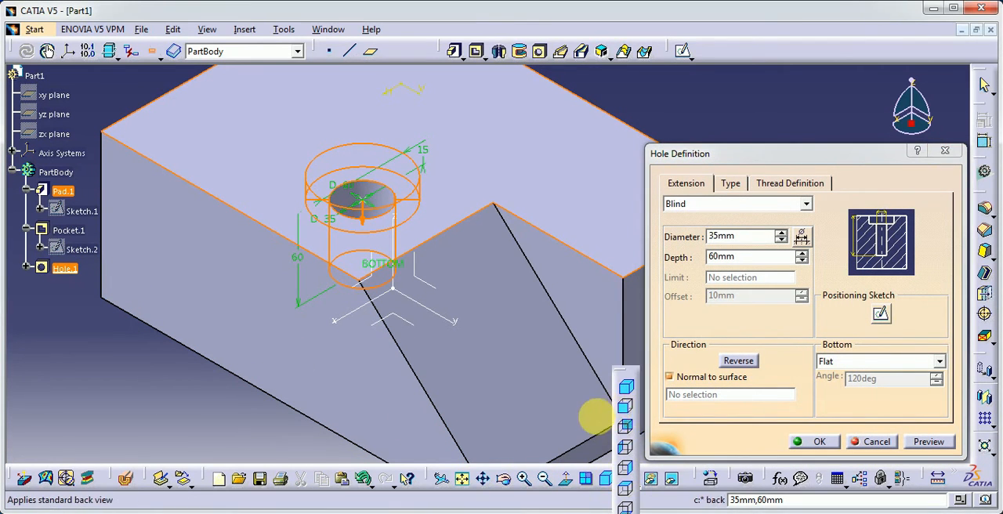
pyautogui.click(591, 419)
pyautogui.moveTo(582, 421); pyautogui.dragTo(571, 435, button='middle')
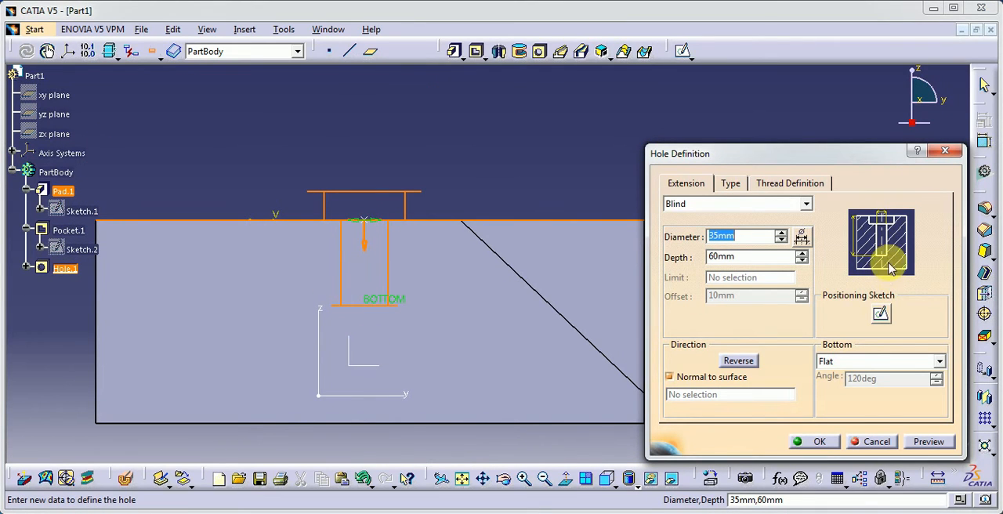
pyautogui.click(729, 184)
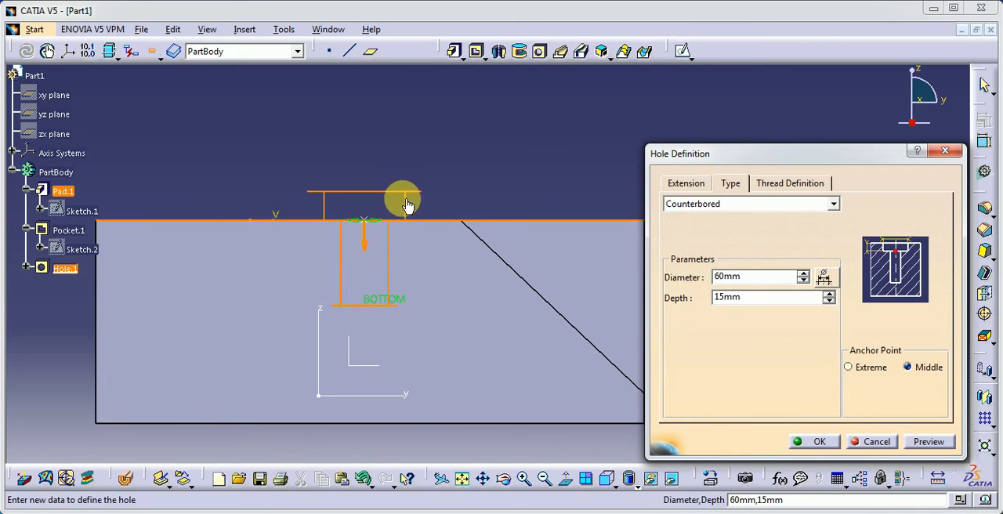
pyautogui.click(851, 368)
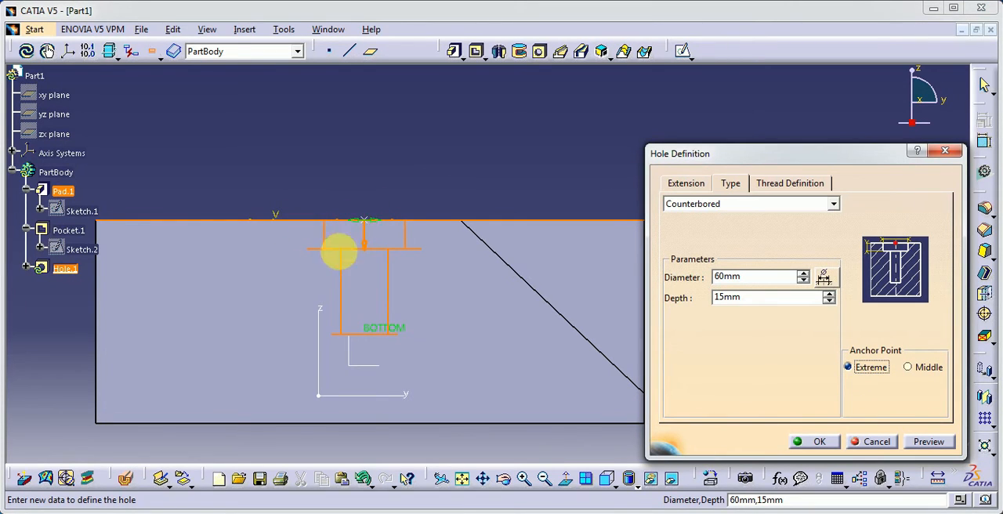
pyautogui.click(929, 442)
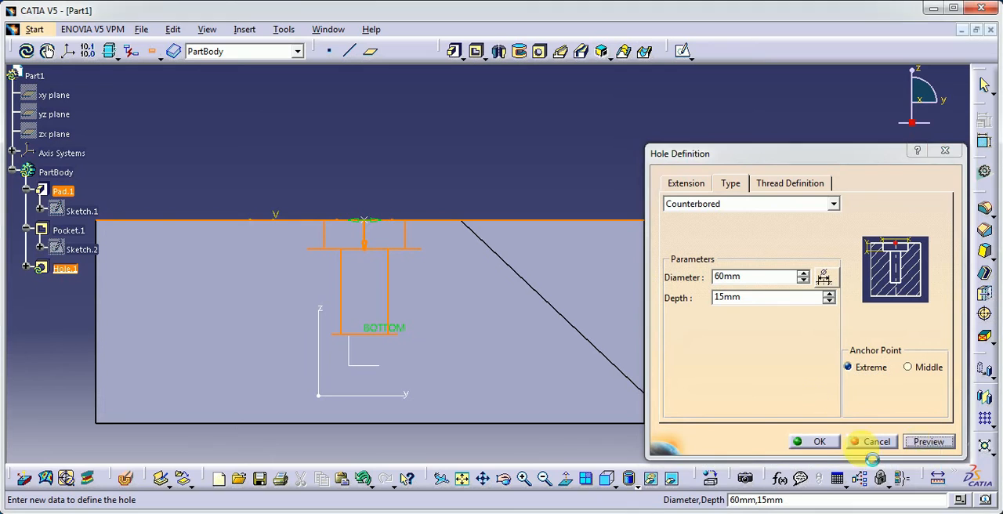
pyautogui.click(820, 442)
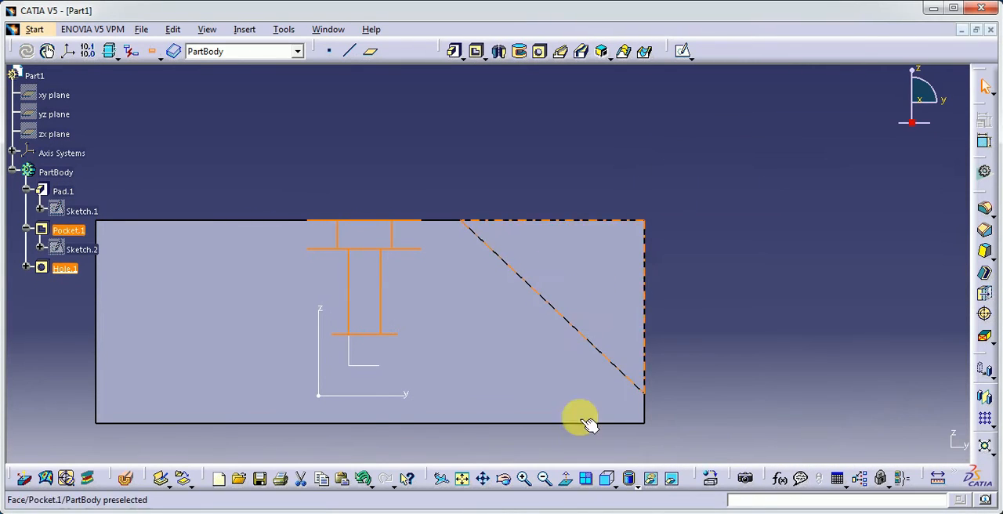
# Reopen the counterbored hole's definition, change its type to Countersunk and preview the result.
pyautogui.click(615, 485)
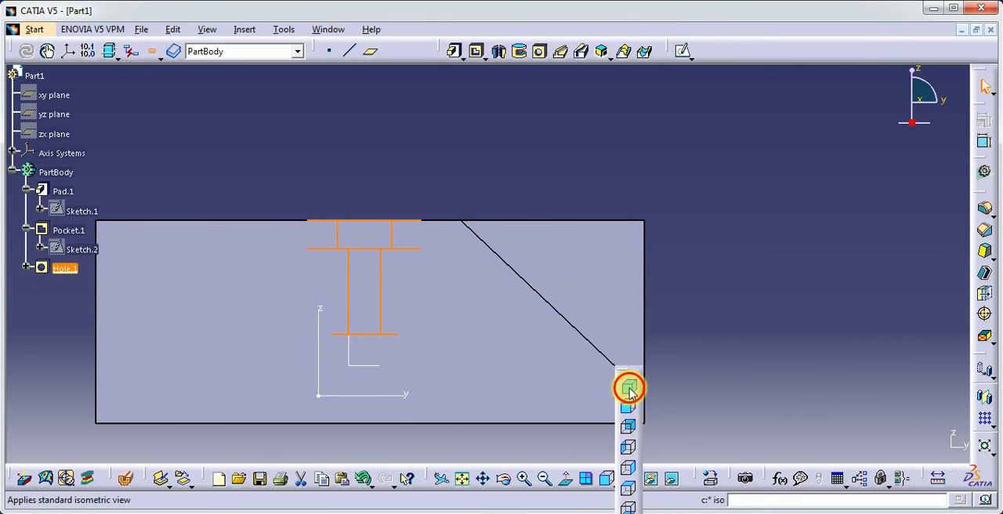
pyautogui.click(629, 387)
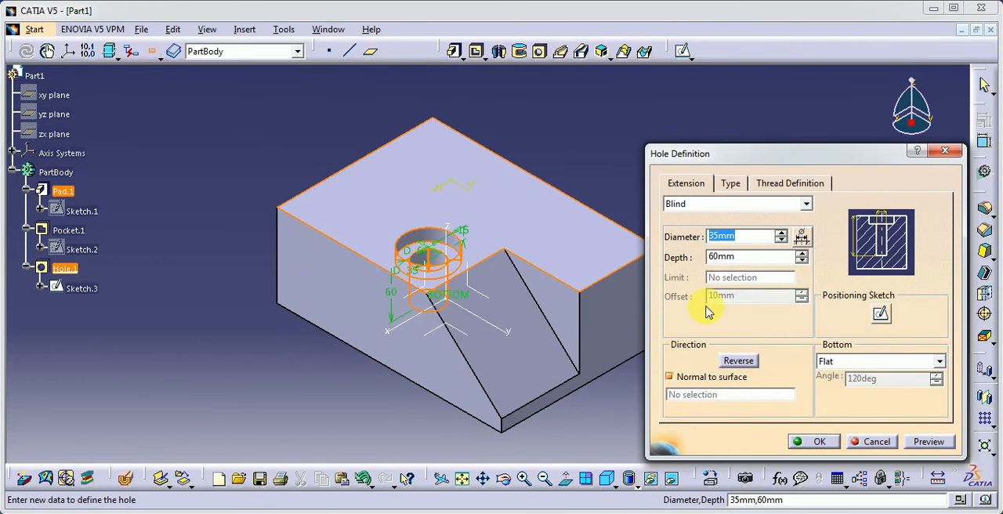
pyautogui.click(731, 182)
pyautogui.click(749, 203)
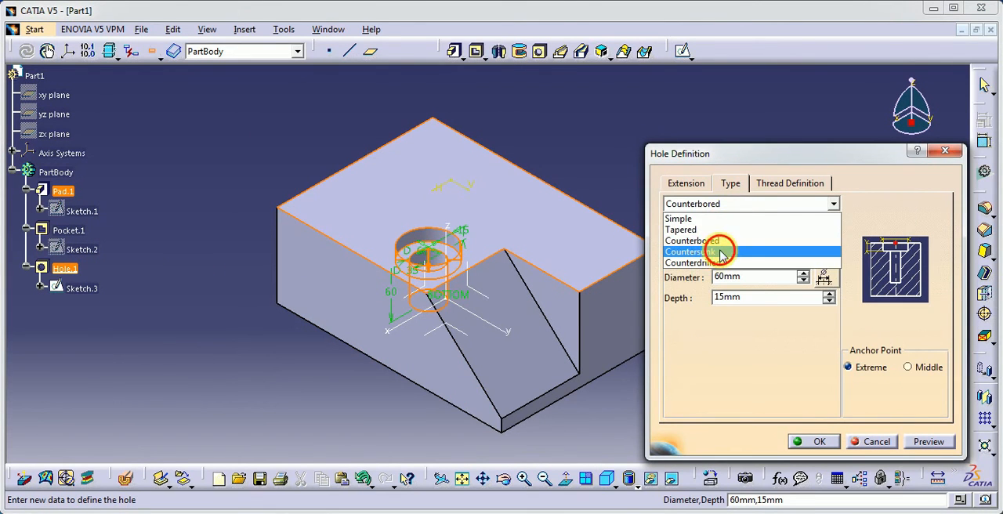
pyautogui.click(721, 251)
pyautogui.moveTo(489, 285); pyautogui.dragTo(407, 337, button='middle')
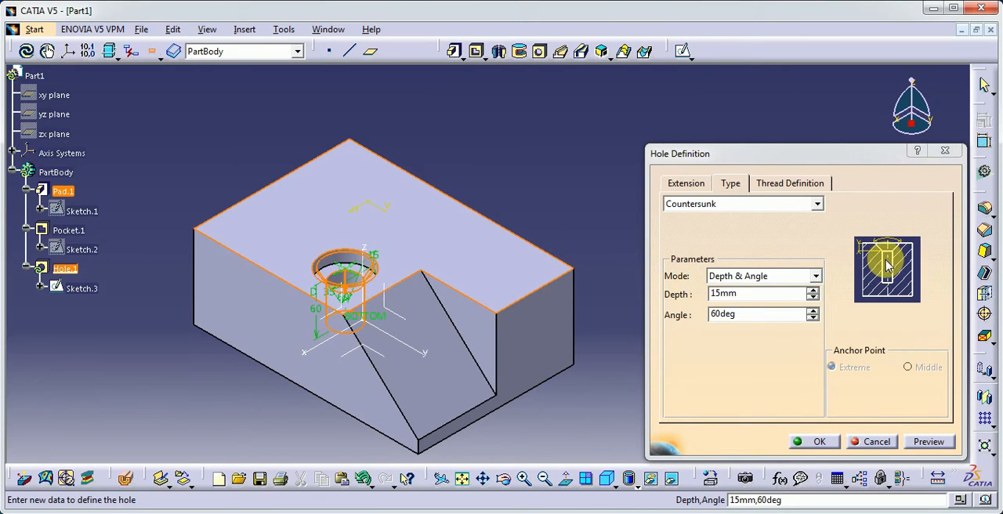
pyautogui.click(720, 314)
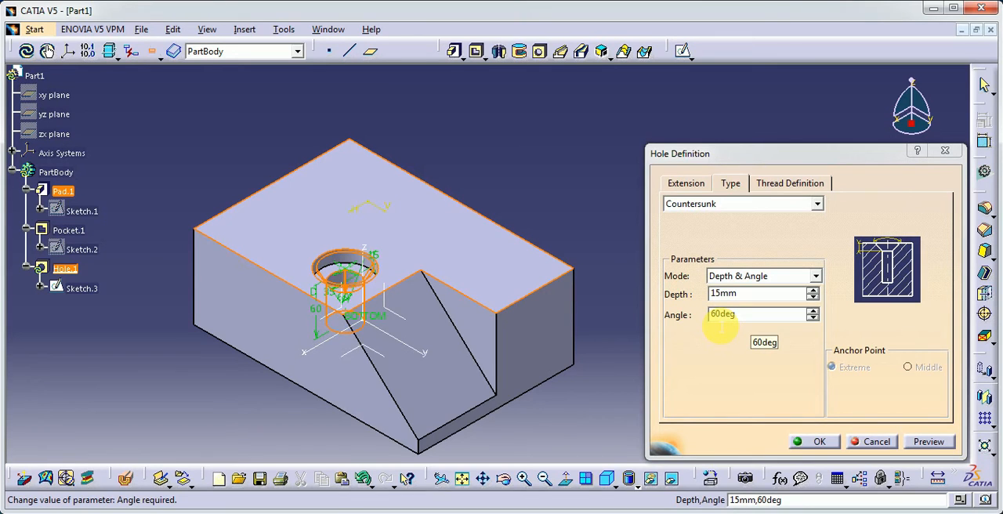
pyautogui.click(720, 330)
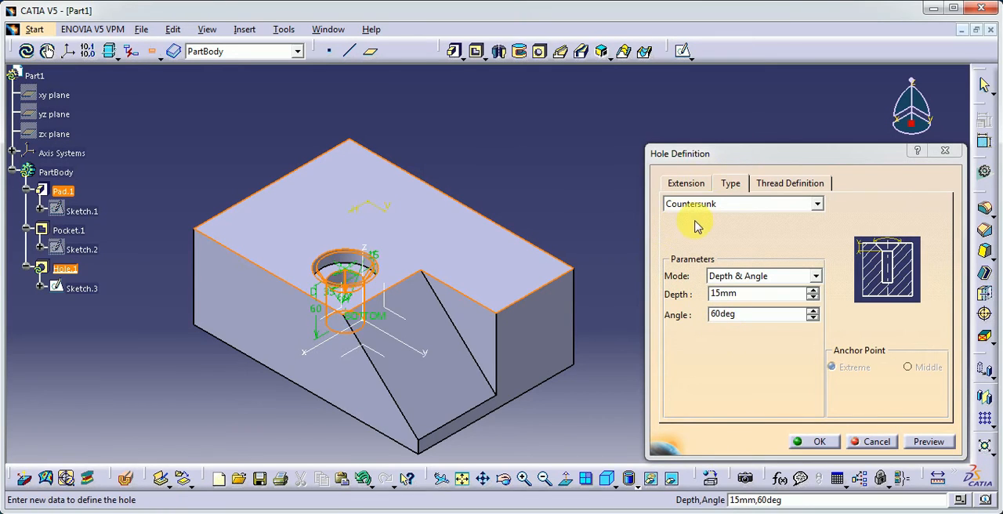
pyautogui.click(928, 441)
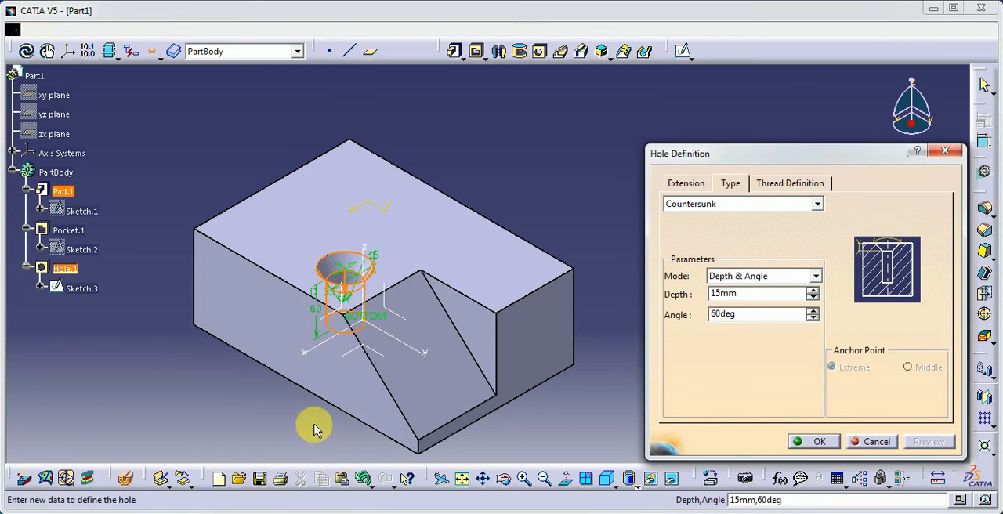
# Set the countersunk hole's diameter to 25 mm and preview the change.
pyautogui.keyDown('ctrl'); pyautogui.moveTo(314, 427); pyautogui.dragTo(407, 306, button='middle'); pyautogui.keyUp('ctrl')
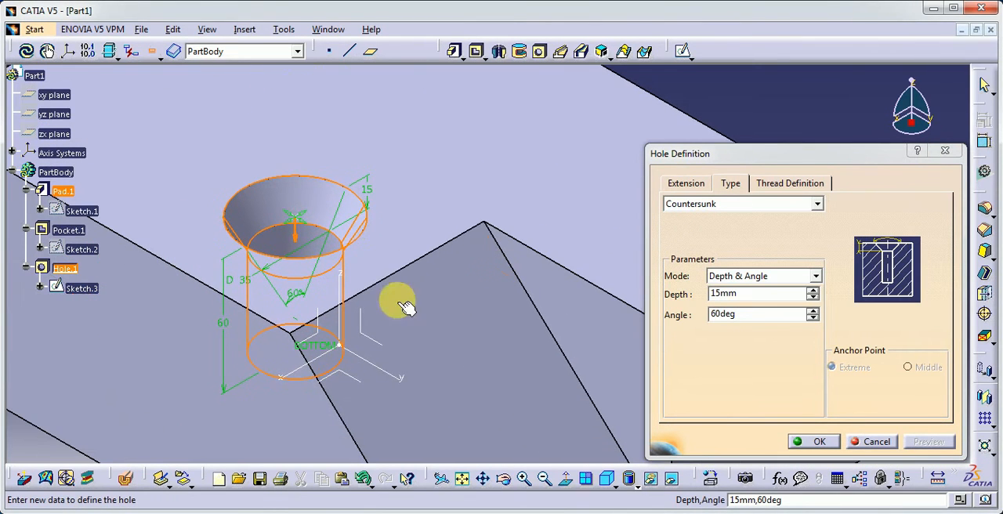
pyautogui.moveTo(318, 239); pyautogui.dragTo(304, 212, button='middle')
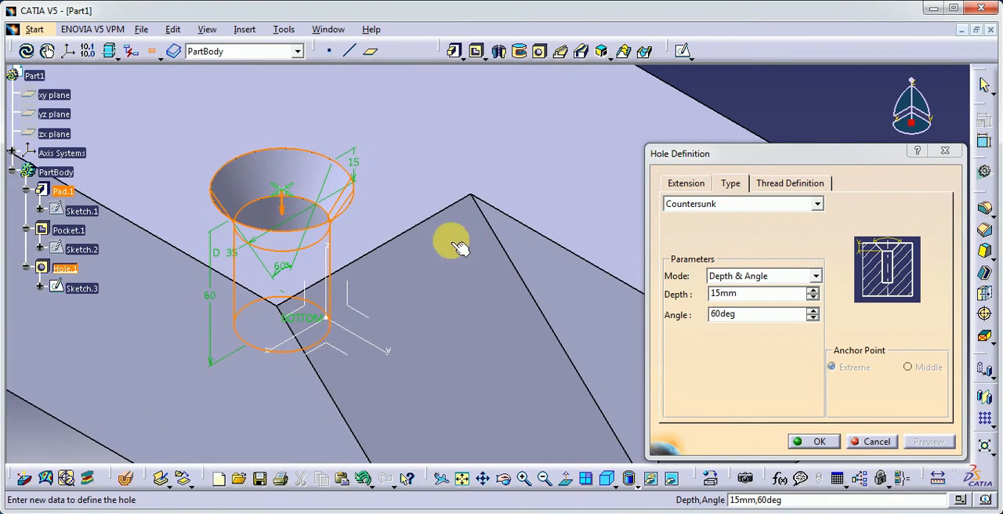
pyautogui.click(686, 185)
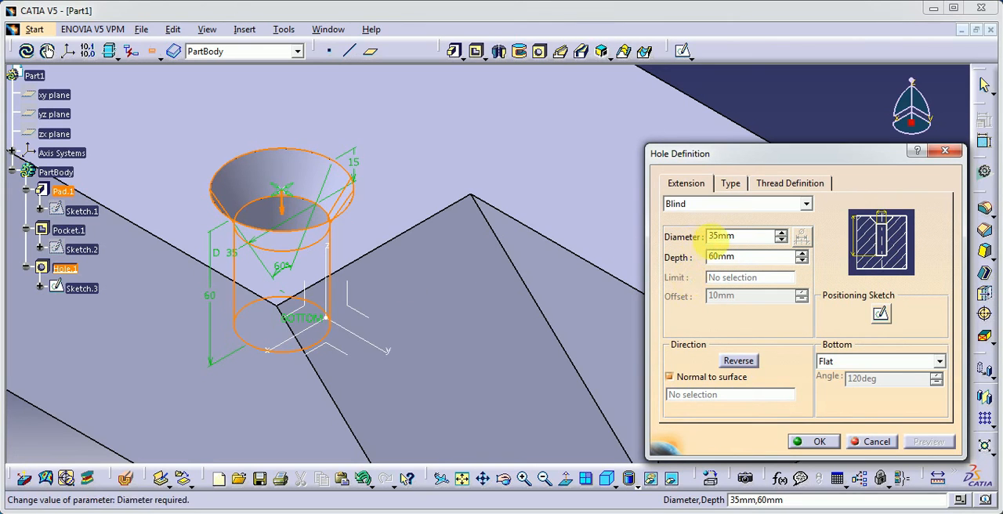
pyautogui.click(708, 236)
pyautogui.moveTo(703, 238); pyautogui.dragTo(658, 239)
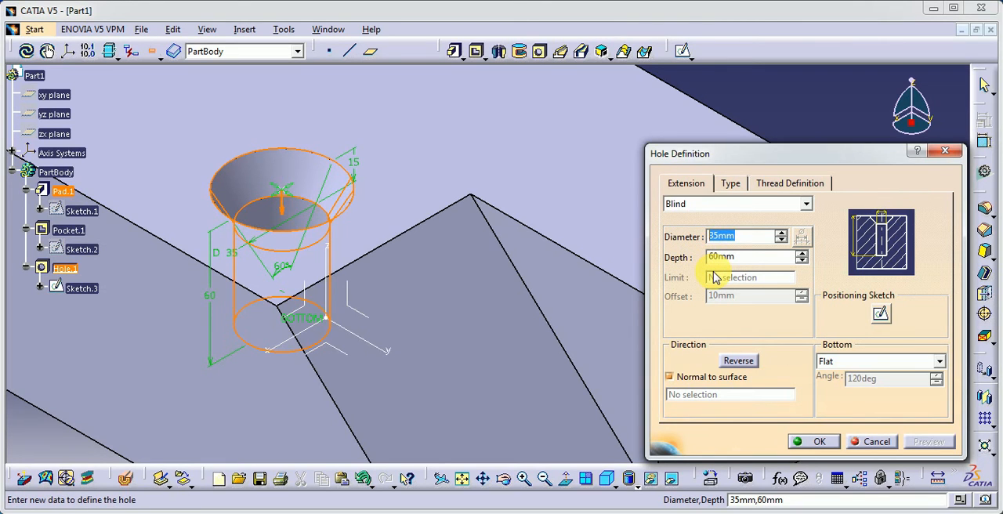
pyautogui.write('25')
pyautogui.press('Tab')
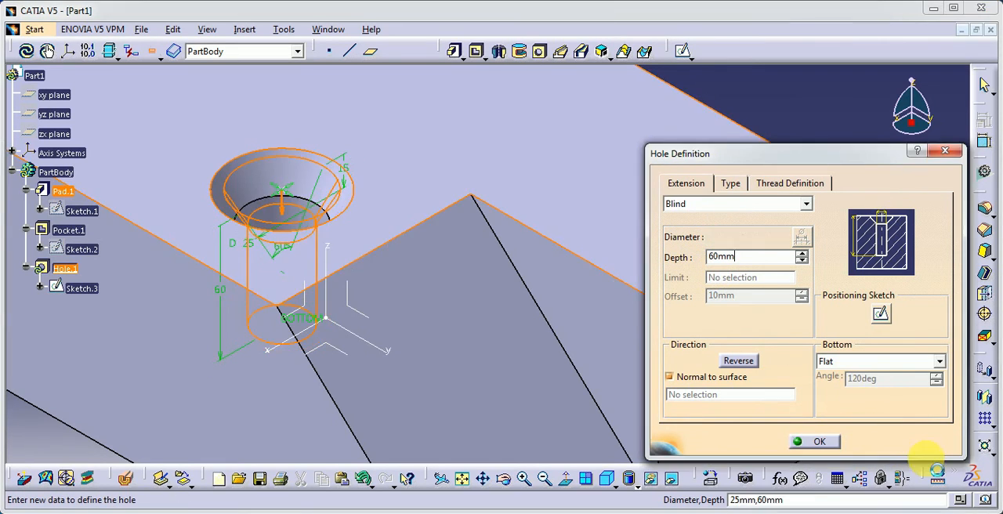
pyautogui.click(929, 442)
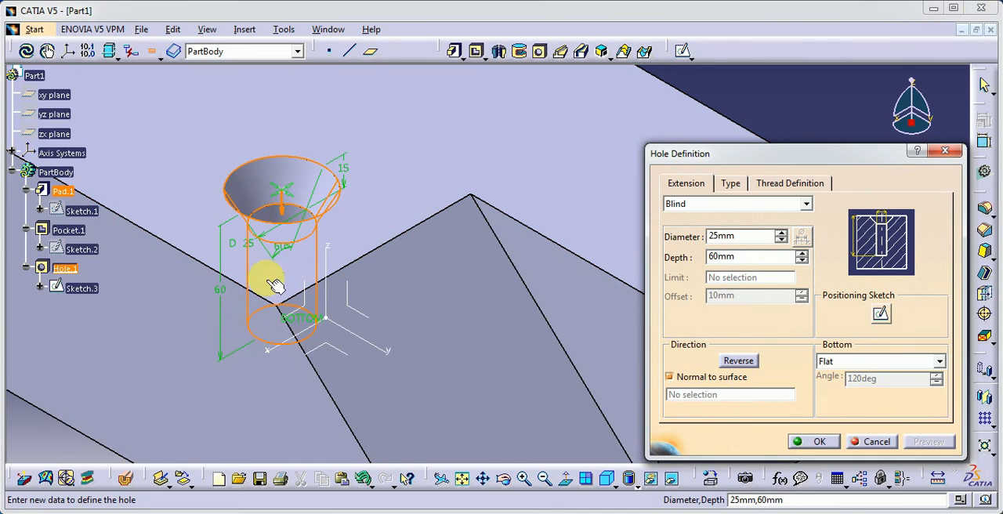
# Keep the countersink mode at Depth & Angle, set its depth to 10 mm and angle to 90 deg, and preview it.
pyautogui.click(730, 183)
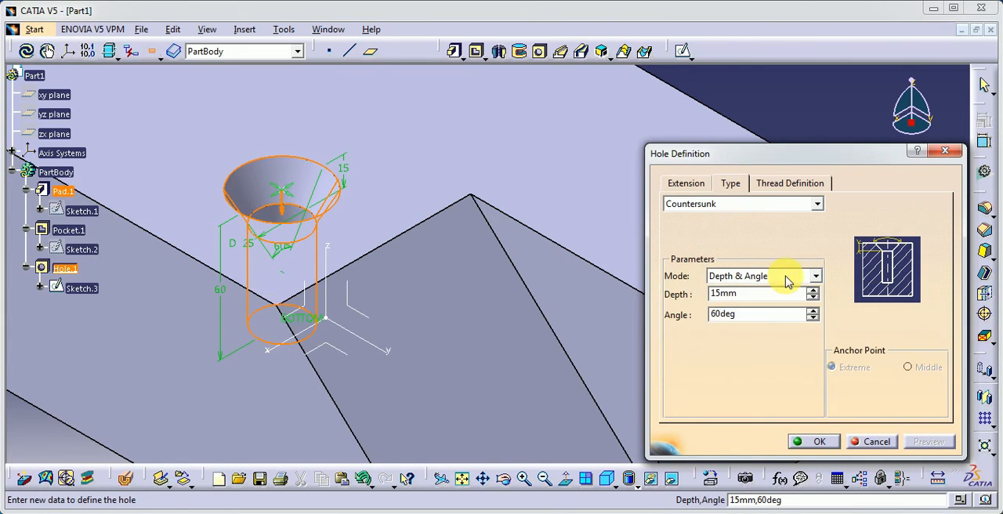
pyautogui.click(788, 280)
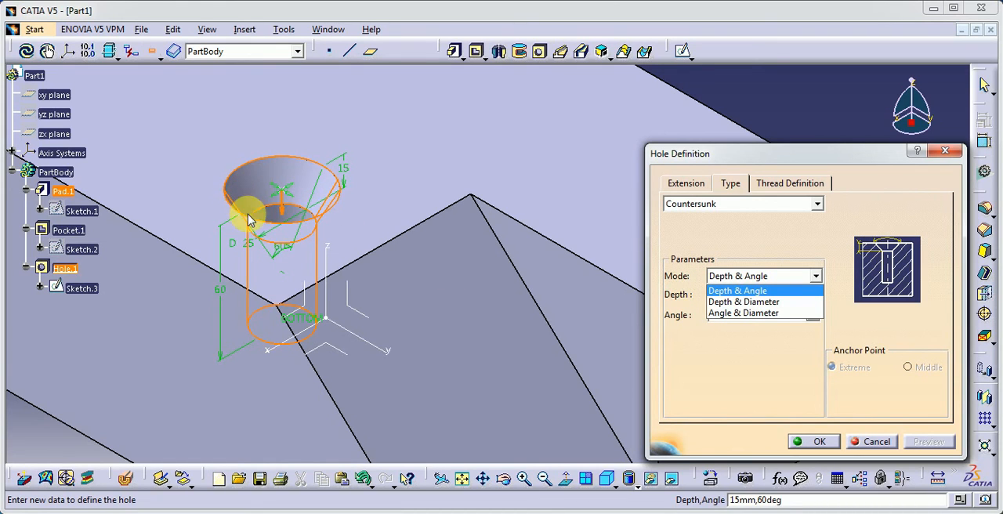
pyautogui.click(712, 235)
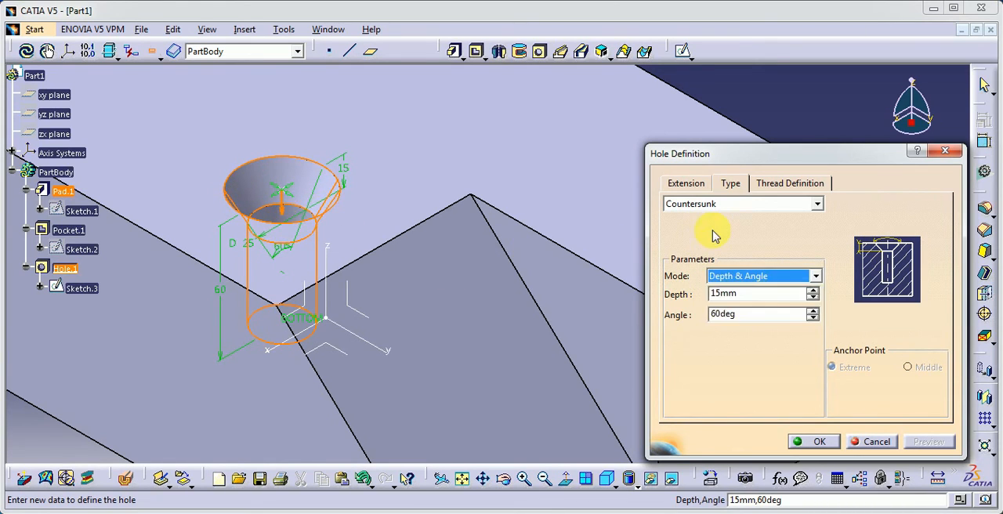
pyautogui.press('Tab')
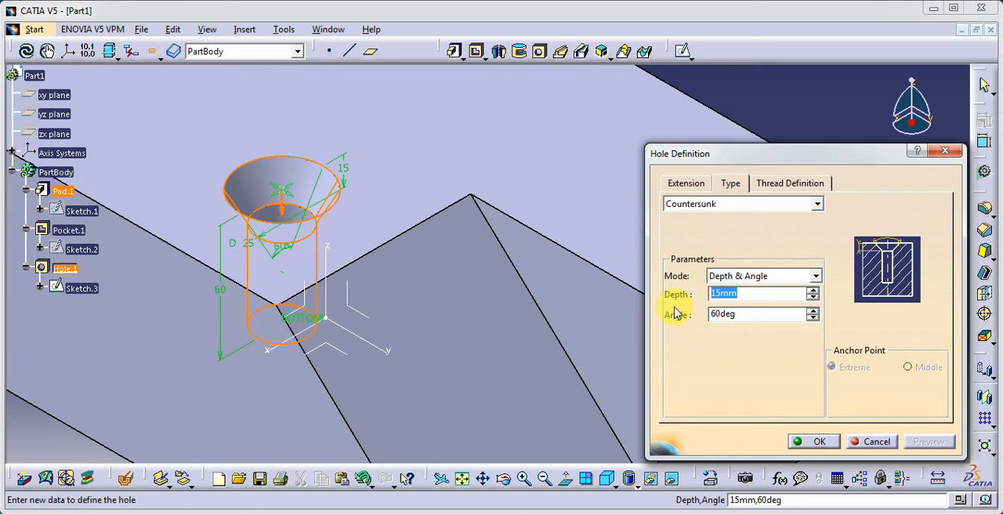
pyautogui.write('10')
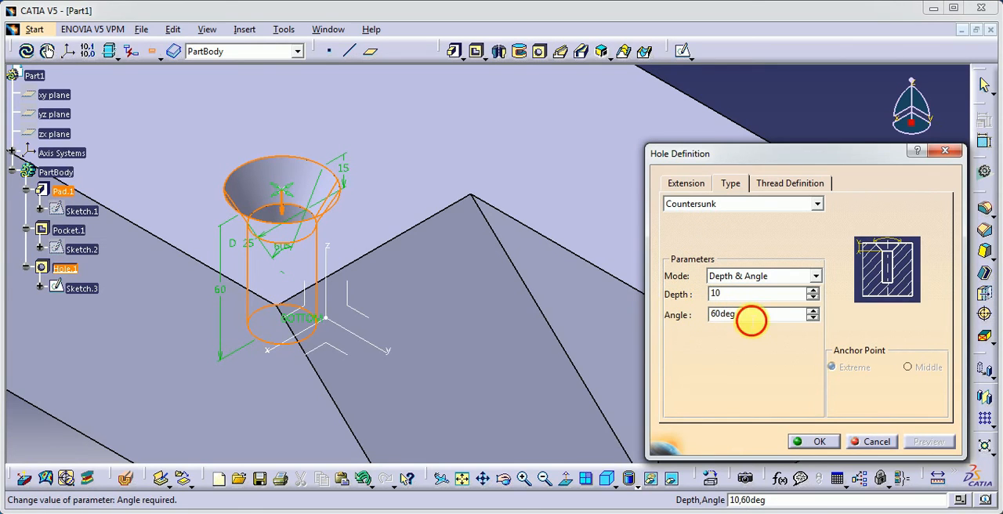
pyautogui.click(751, 318)
pyautogui.moveTo(743, 318); pyautogui.dragTo(686, 325)
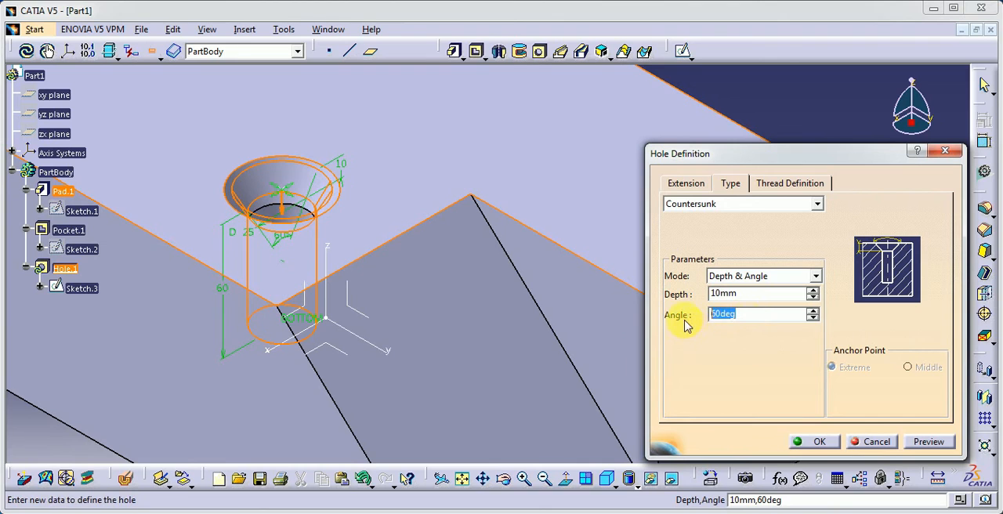
pyautogui.click(756, 296)
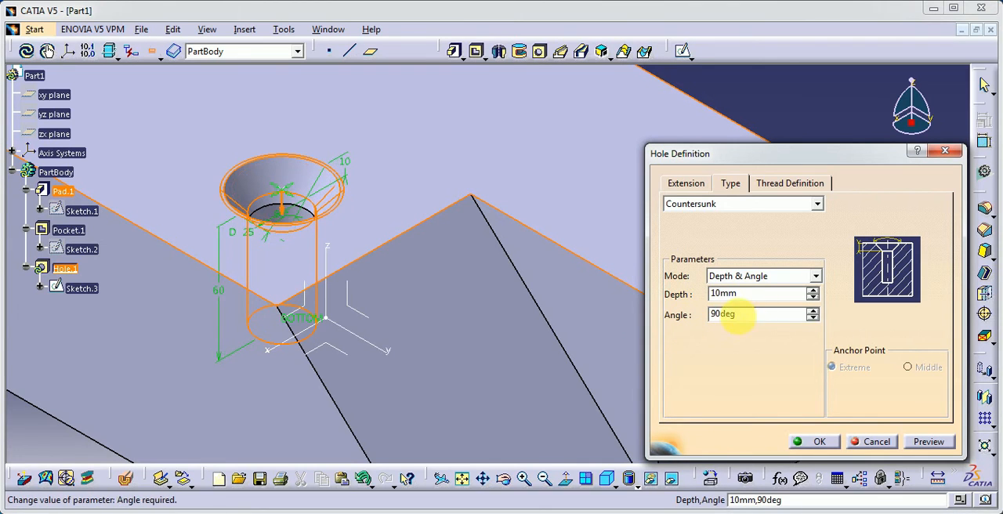
pyautogui.click(922, 447)
pyautogui.moveTo(533, 337); pyautogui.dragTo(492, 300, button='middle')
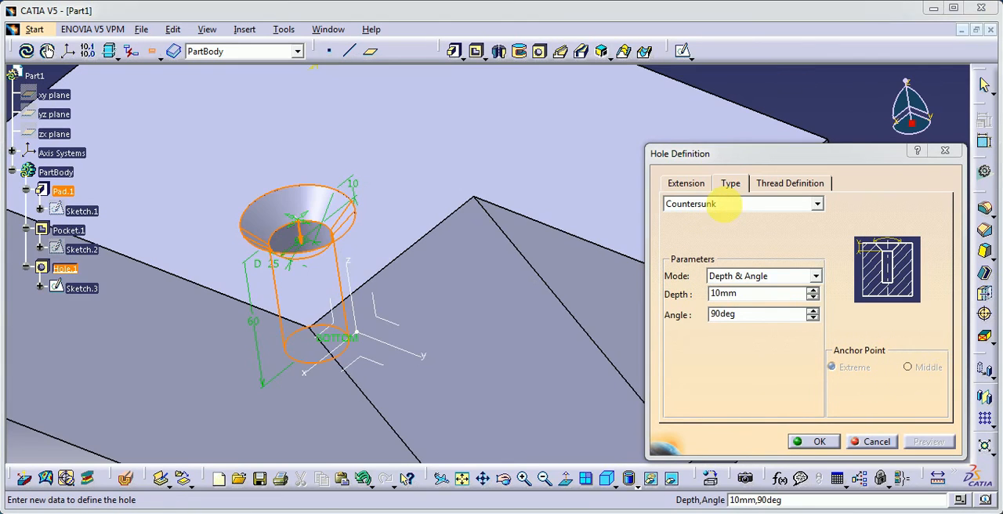
# Change the hole type to Counterdrilled and preview the new shape.
pyautogui.click(693, 205)
pyautogui.click(725, 259)
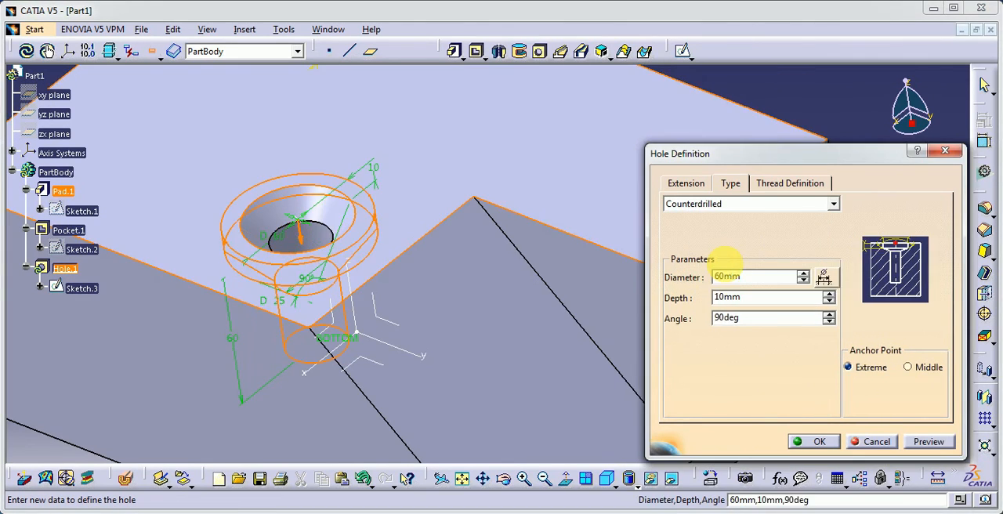
pyautogui.click(928, 441)
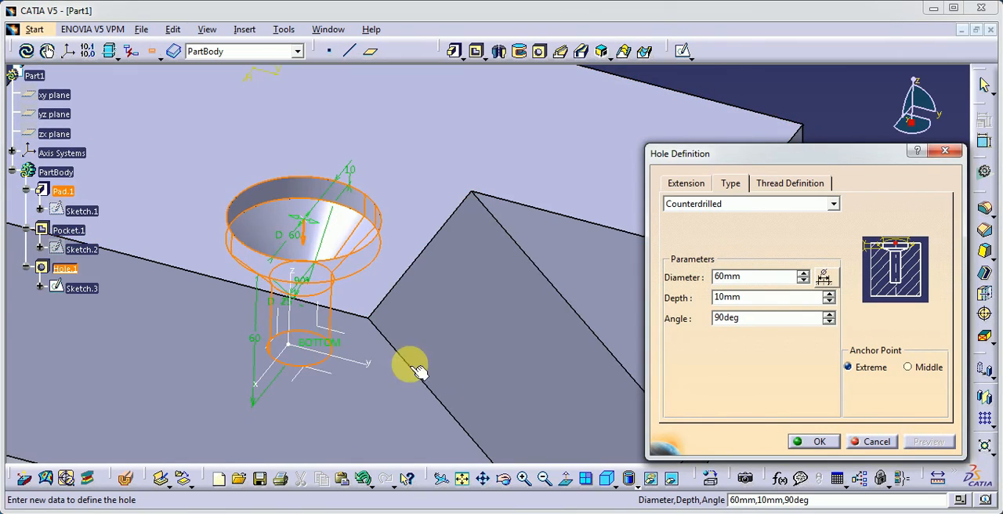
pyautogui.moveTo(272, 318); pyautogui.dragTo(399, 320, button='middle')
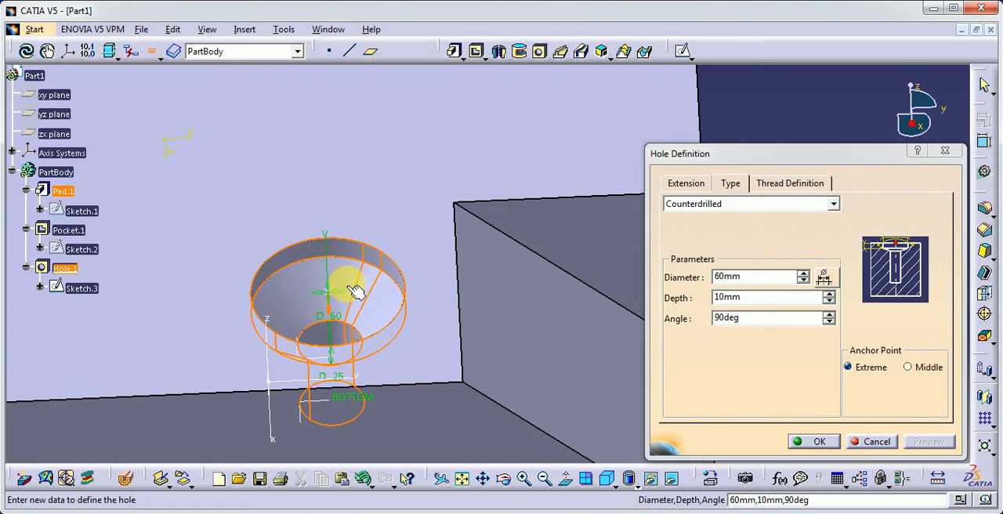
# Set the counterdrill's depth to 30 mm and its angle to 60 deg, and preview the hole.
pyautogui.doubleClick(757, 297)
pyautogui.write('30')
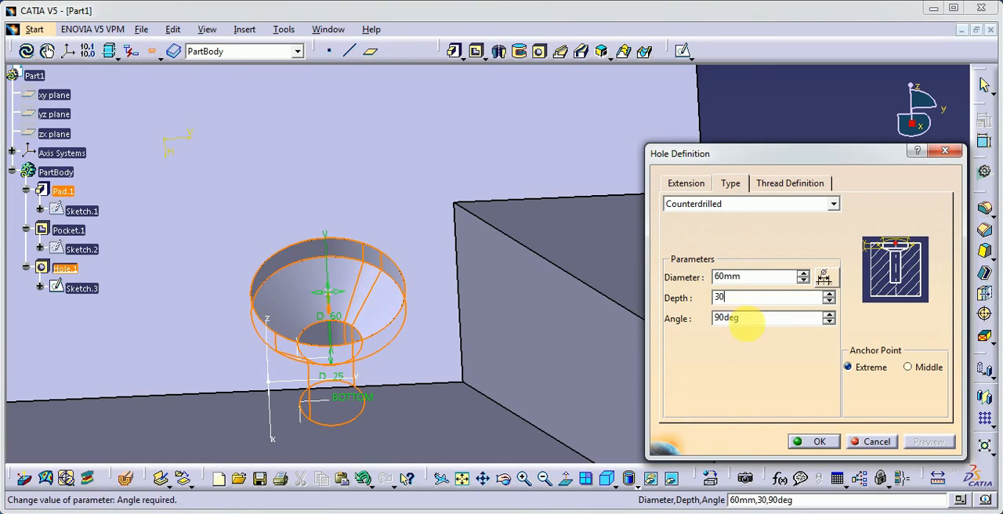
pyautogui.click(759, 324)
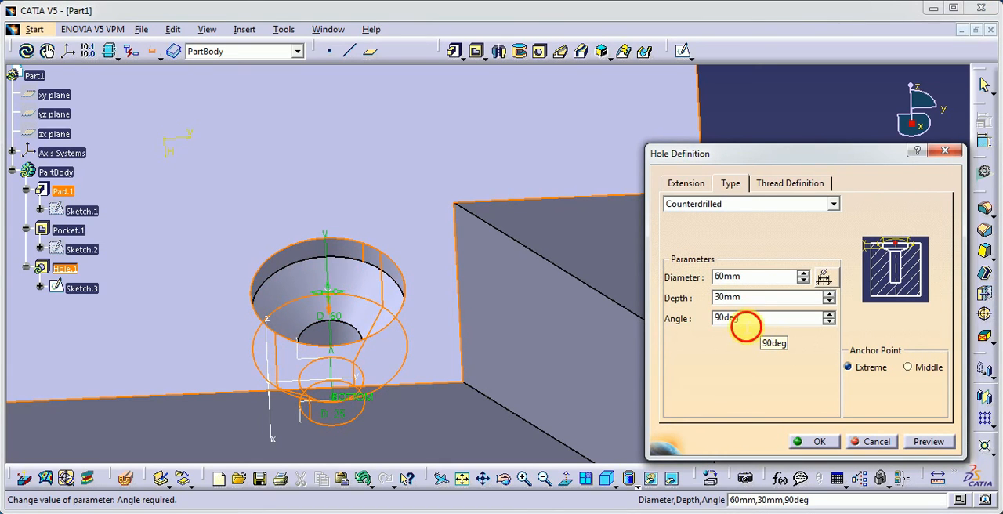
pyautogui.doubleClick(745, 326)
pyautogui.click(930, 441)
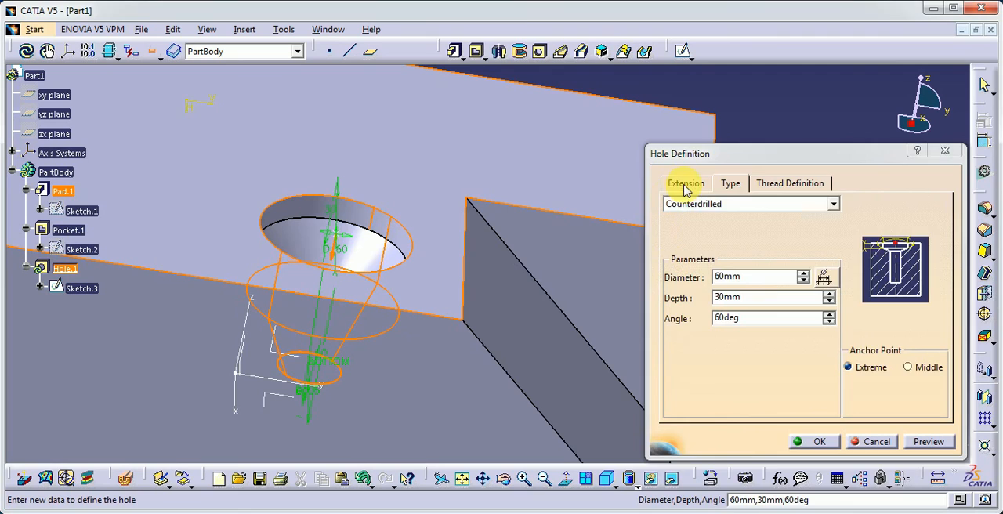
# Set the counterdrilled hole's diameter to 40 mm and its overall blind depth to 100 mm.
pyautogui.click(684, 185)
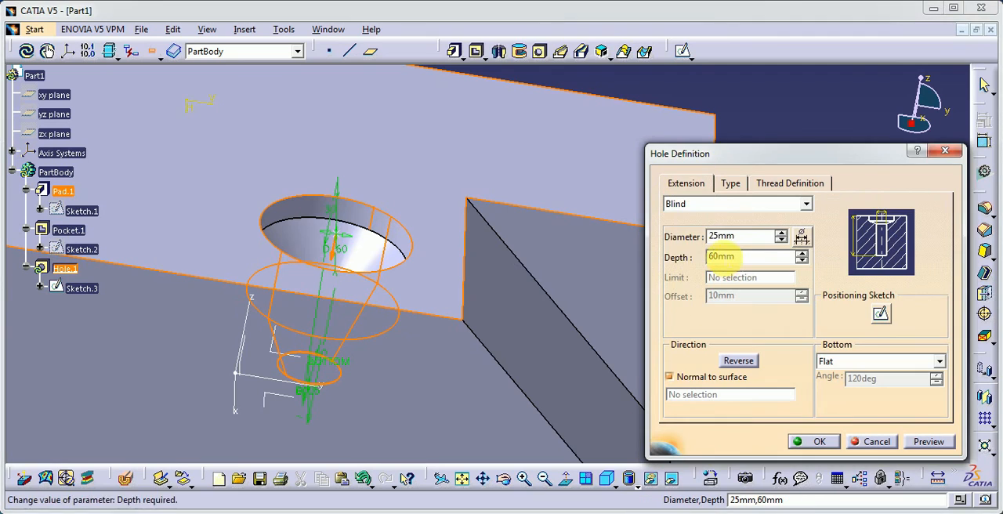
pyautogui.moveTo(751, 237); pyautogui.dragTo(681, 237)
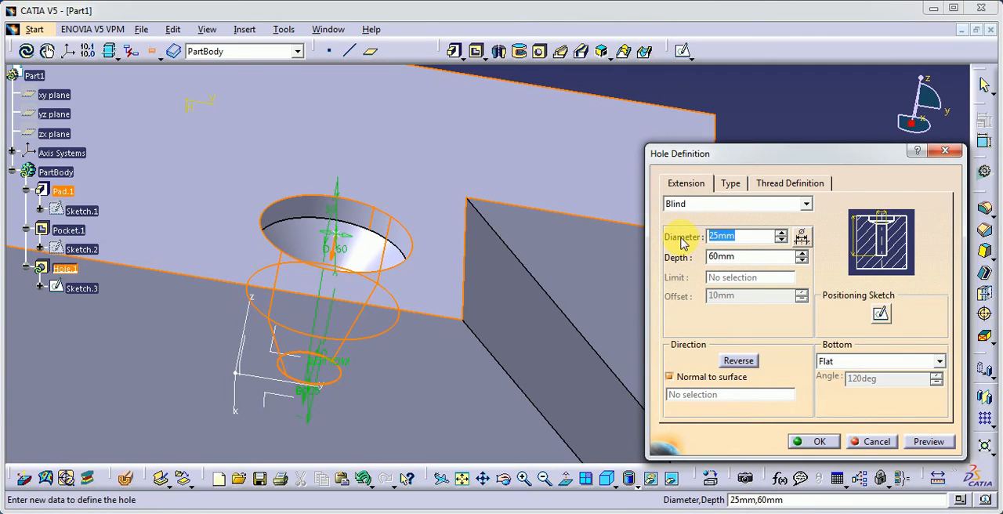
pyautogui.press('Tab')
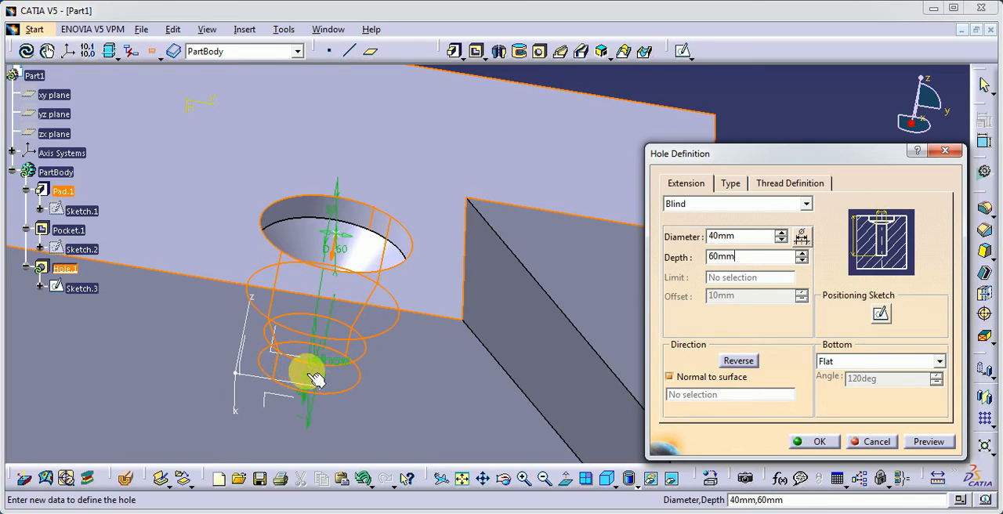
pyautogui.moveTo(748, 274); pyautogui.dragTo(676, 276)
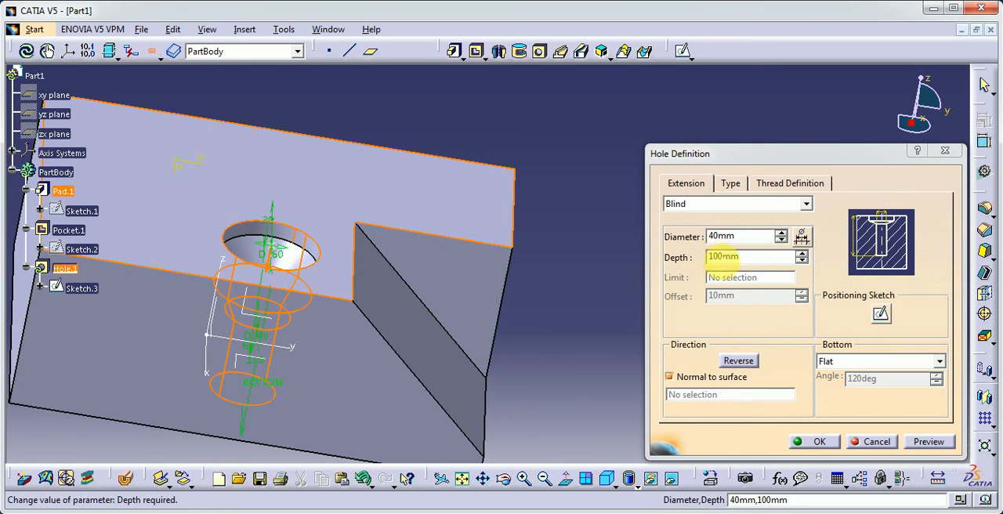
# Set the counterdrill's depth to 20 mm and accept the hole definition.
pyautogui.moveTo(276, 357); pyautogui.dragTo(460, 275, button='middle')
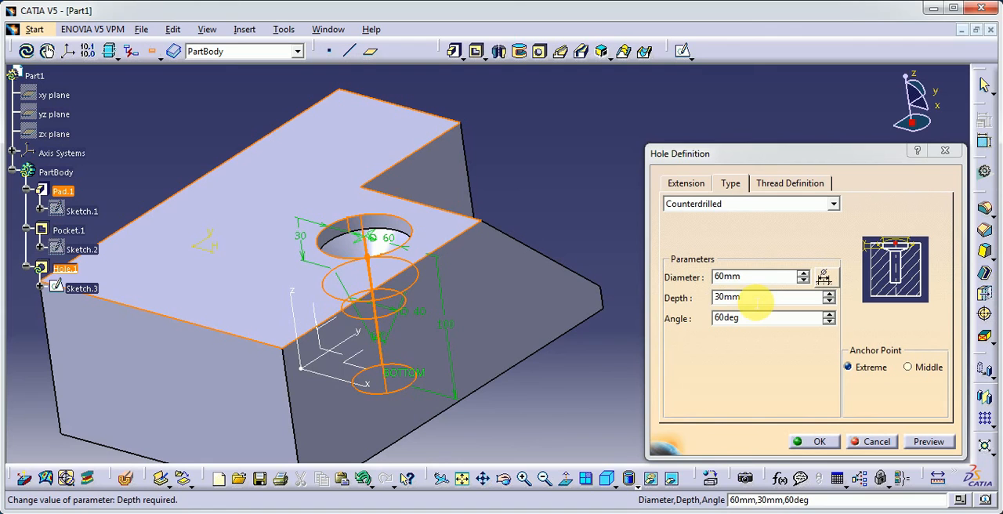
pyautogui.doubleClick(745, 298)
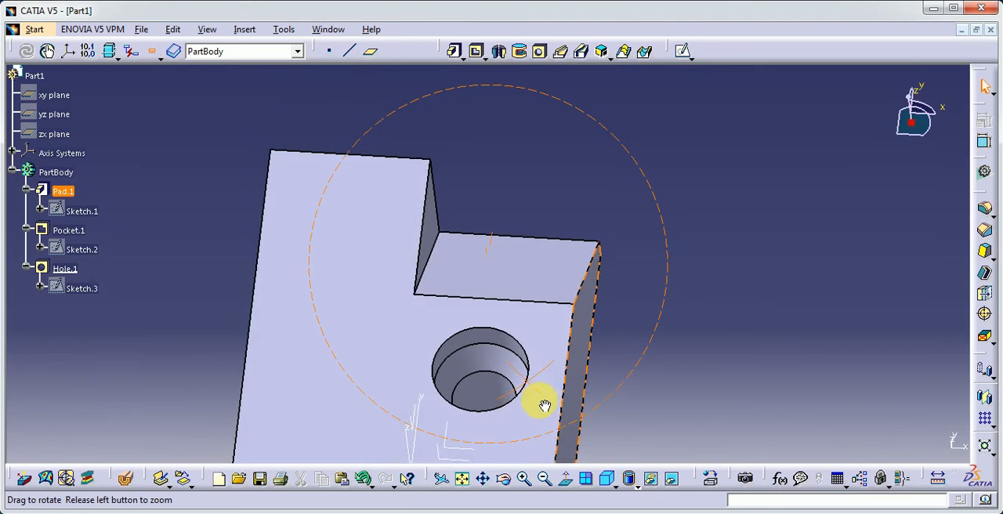
pyautogui.moveTo(538, 403); pyautogui.dragTo(686, 352, button='middle')
# Reopen the counterdrilled hole, try the Middle anchor point, restore Extreme, and review the available hole types while keeping Counterdrilled.
pyautogui.doubleClick(65, 268)
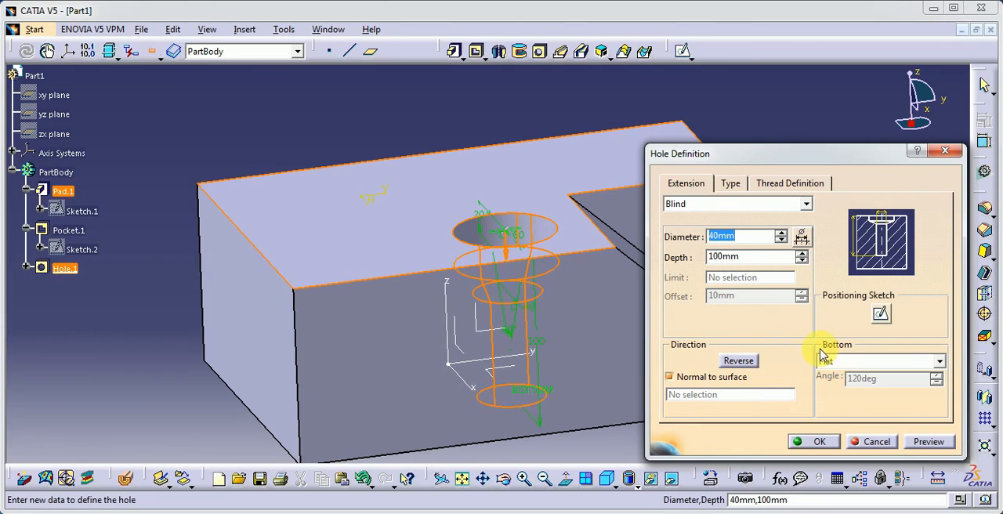
pyautogui.click(729, 182)
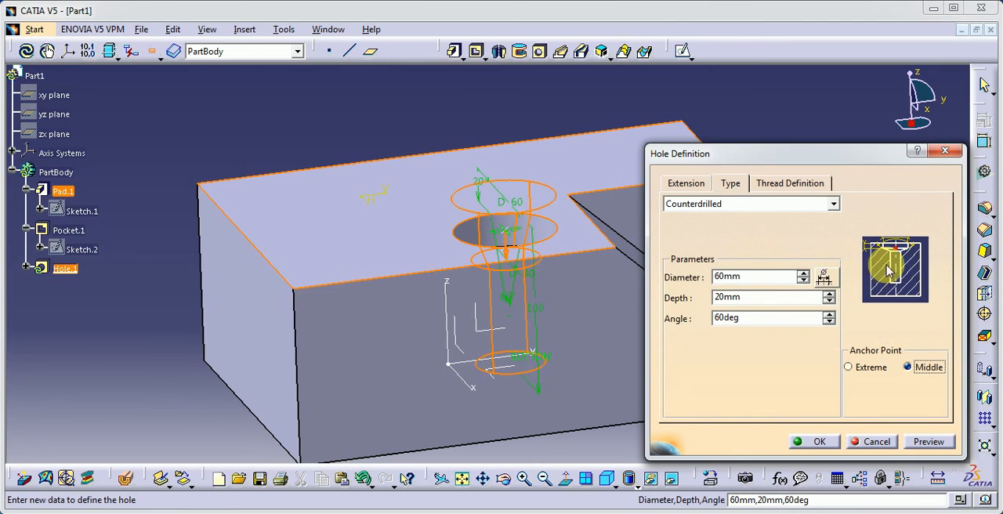
pyautogui.click(862, 373)
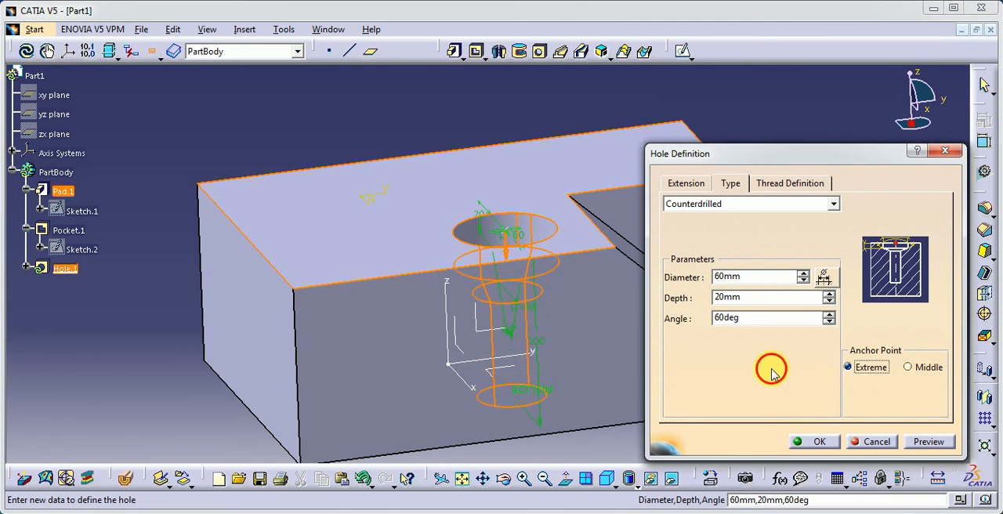
pyautogui.click(749, 204)
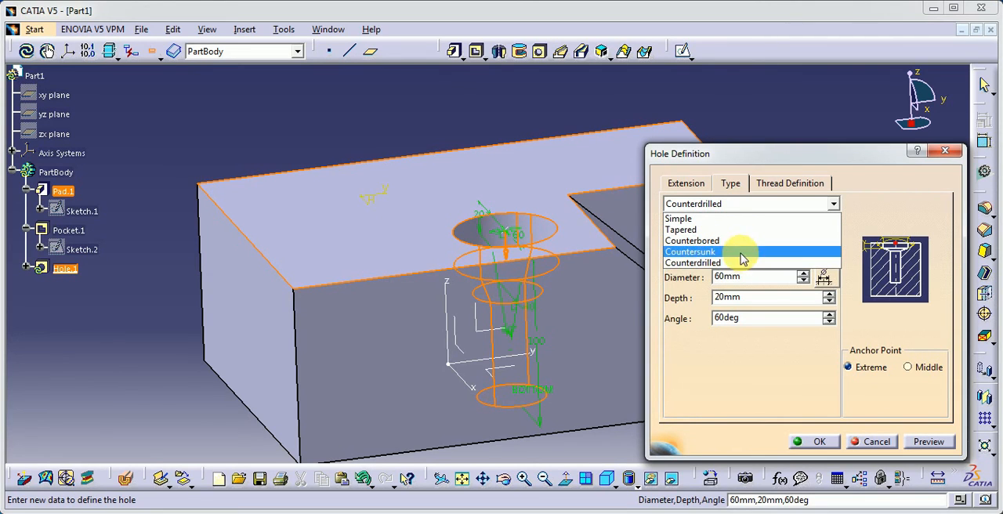
pyautogui.click(747, 359)
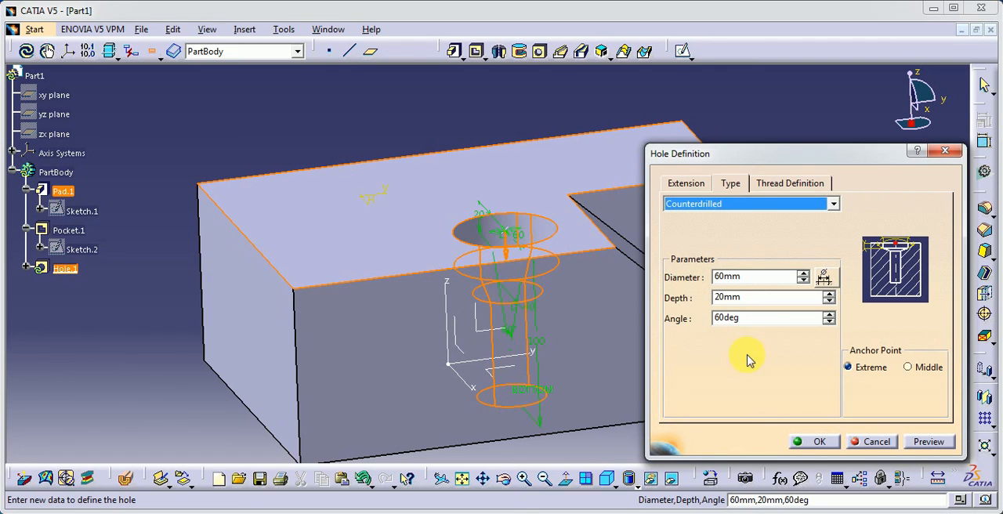
# Make the counterdrilled hole threaded with No Standard type and 44 mm thread diameter, and preview it.
pyautogui.click(785, 186)
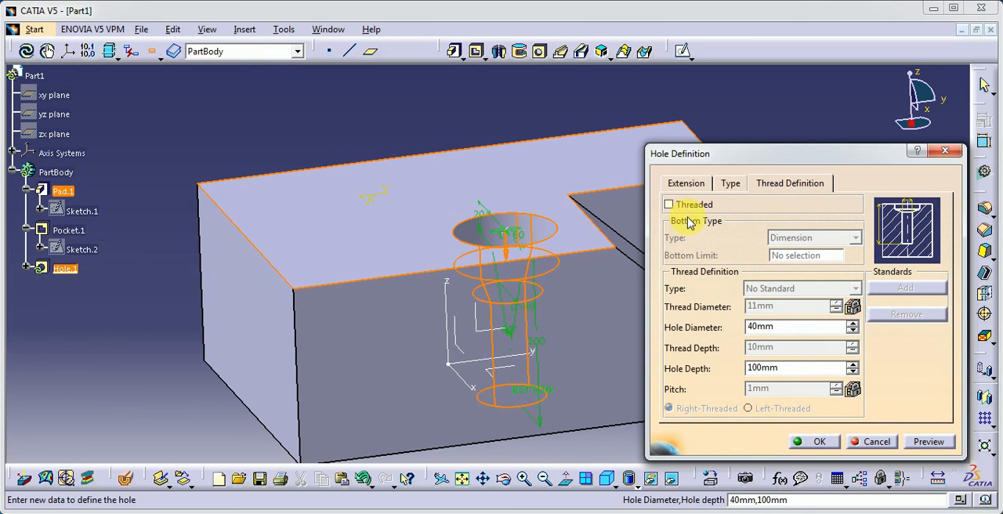
pyautogui.middleClick(604, 282)
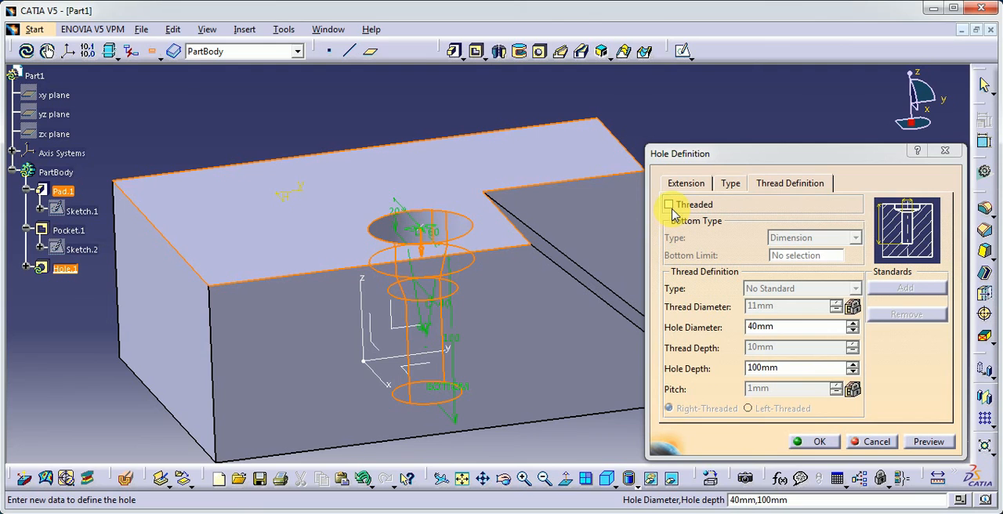
pyautogui.click(668, 206)
pyautogui.moveTo(559, 261); pyautogui.dragTo(423, 327, button='middle')
pyautogui.click(921, 441)
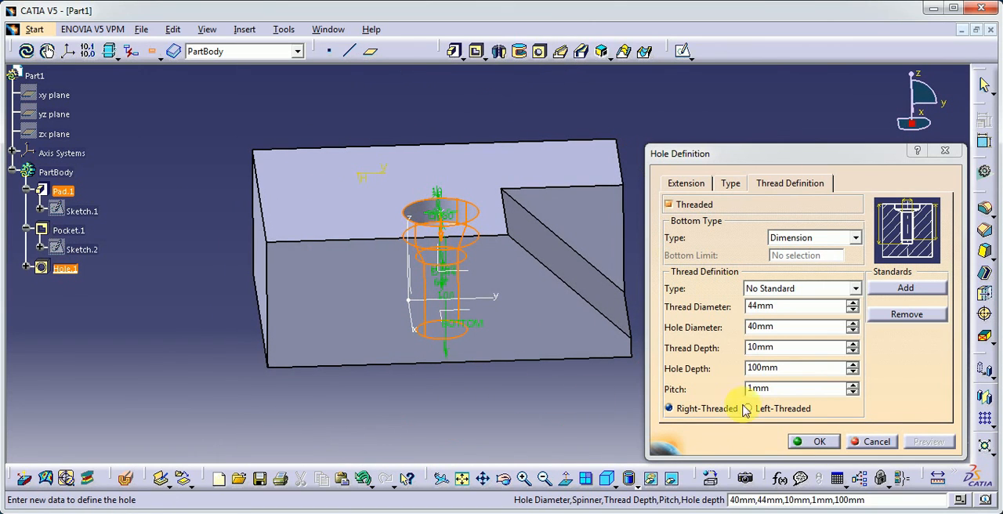
# Turn off the hole's threading, check its extension settings and accept the definition.
pyautogui.click(670, 210)
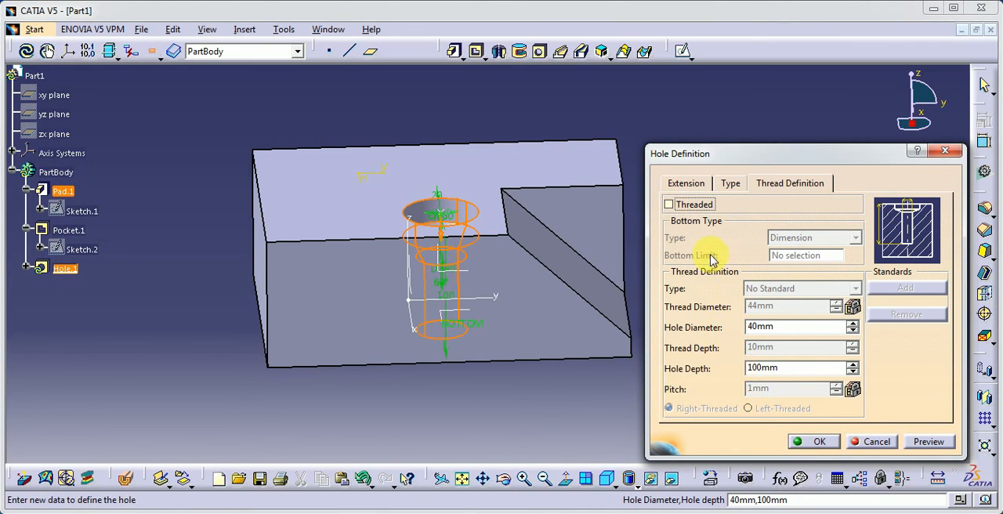
pyautogui.click(688, 185)
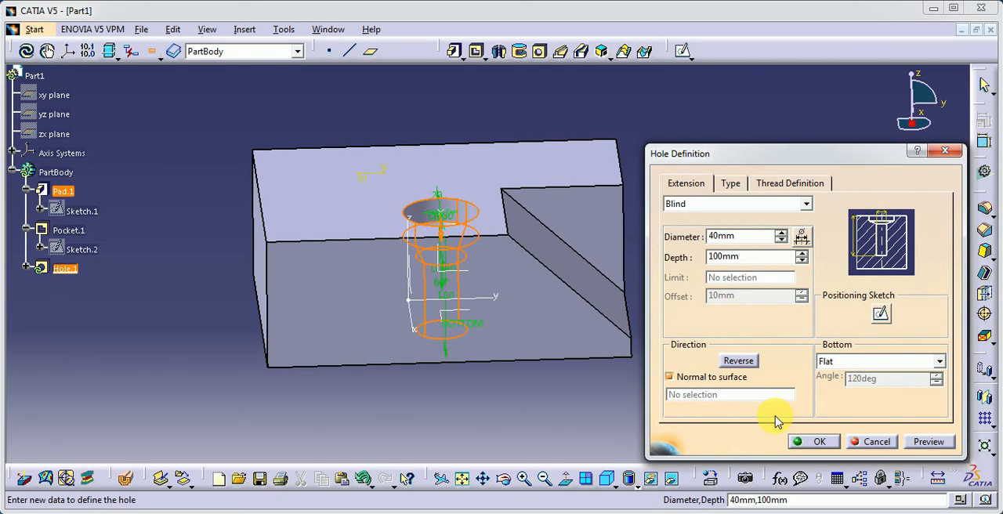
pyautogui.click(811, 441)
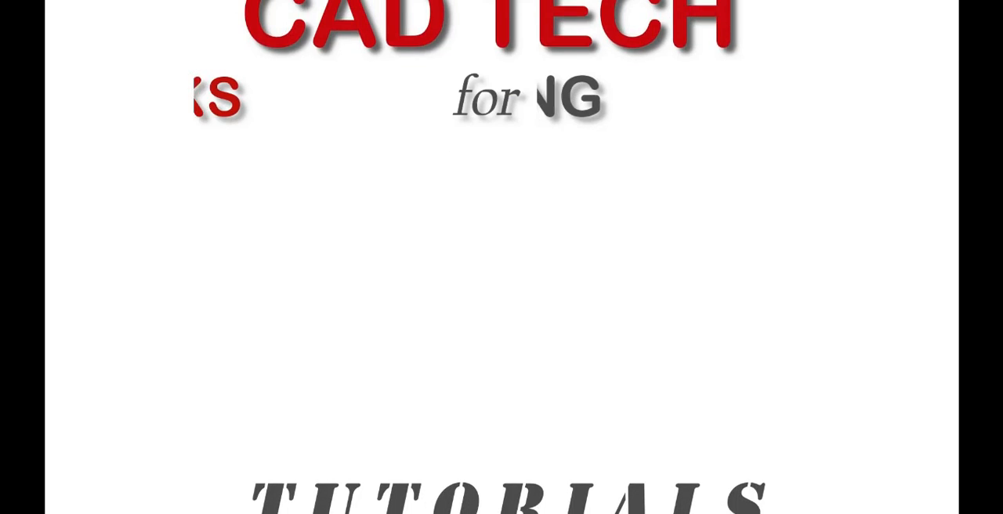